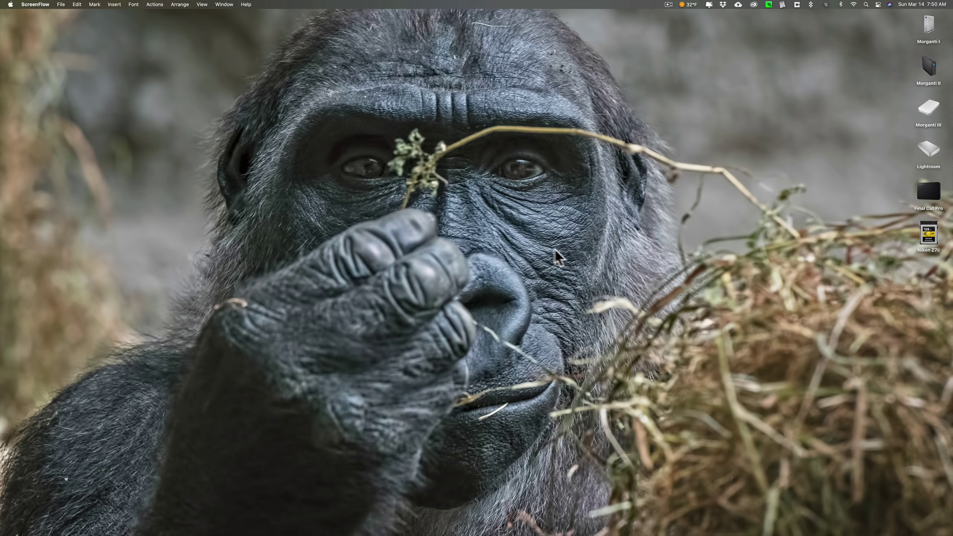
# Step: Restore the minimized Lightroom window from the Dock and start a new photo import
pyautogui.moveTo(928, 236)
pyautogui.mouseDown()
pyautogui.moveTo(779, 219)
pyautogui.moveTo(827, 232)
pyautogui.moveTo(928, 235)
pyautogui.mouseUp()
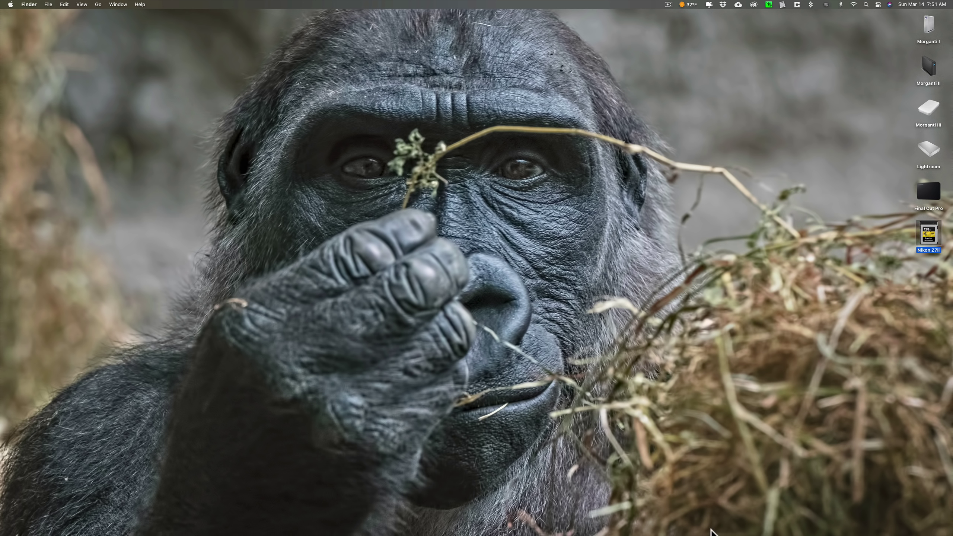
pyautogui.moveTo(713, 533)
pyautogui.click(856, 520)
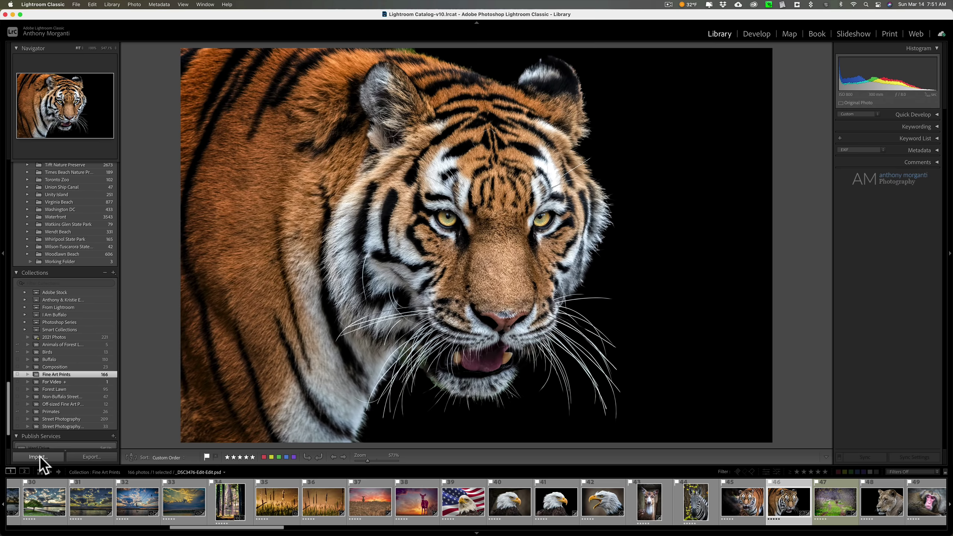
pyautogui.click(39, 455)
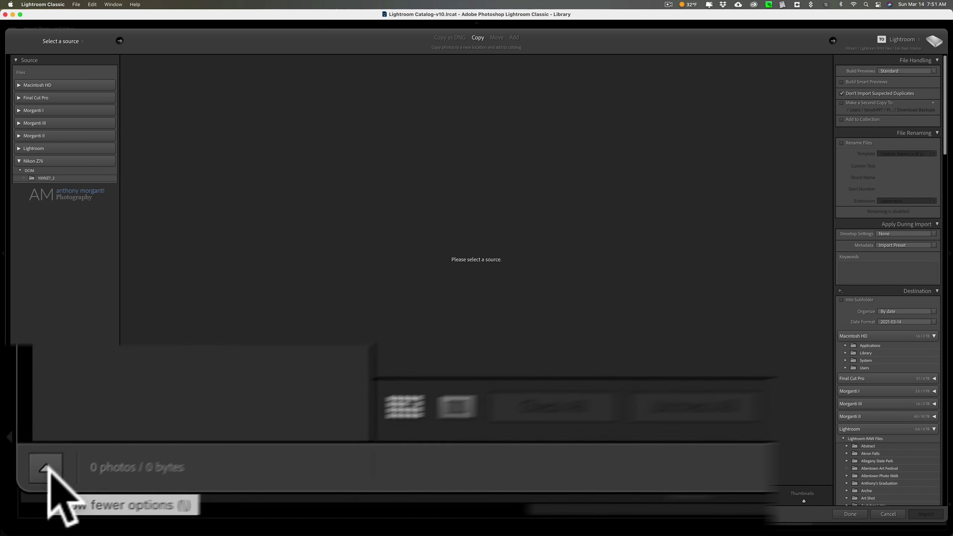
# Step: Toggle the Import window between compact and full size, leaving it compact
pyautogui.click(15, 515)
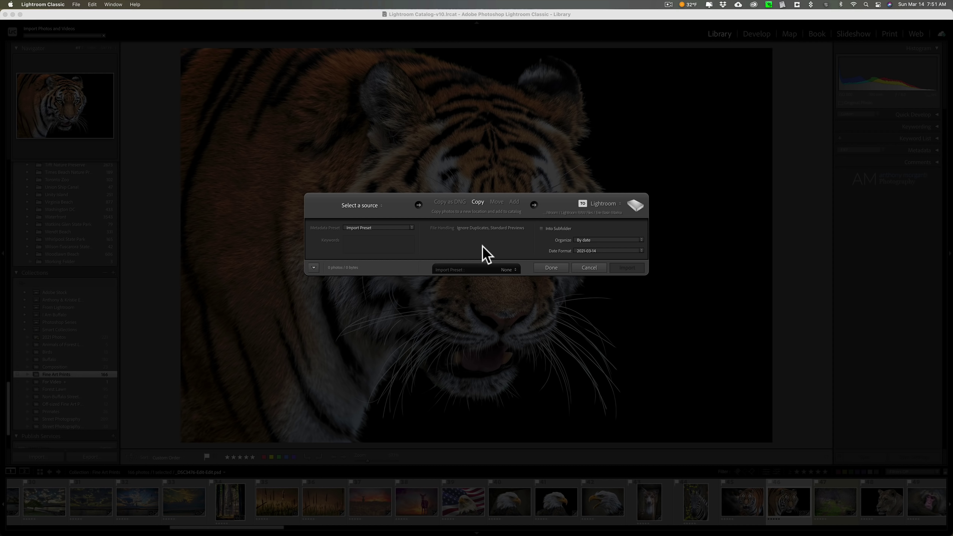
pyautogui.click(315, 267)
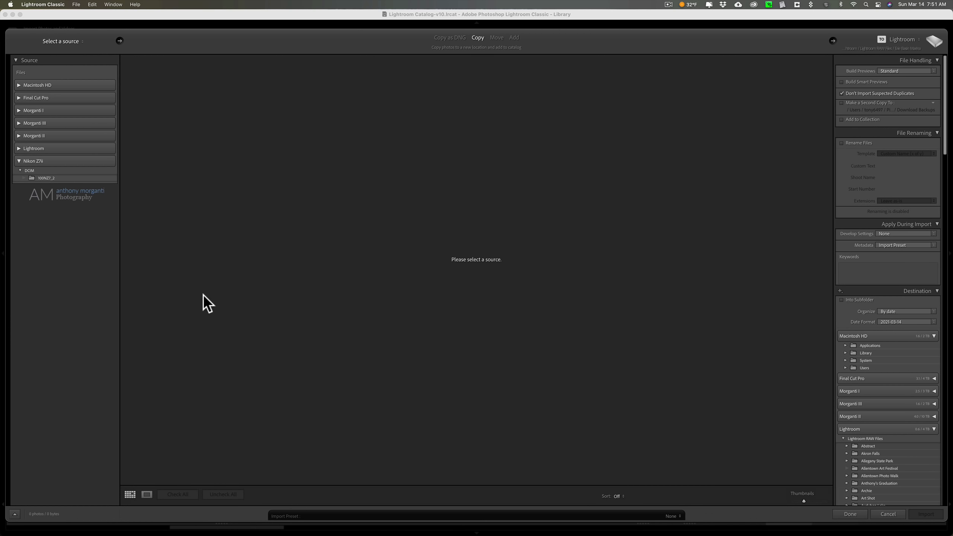
pyautogui.click(14, 514)
# Step: Expand the Import window and choose the card's 100NZ7_2 folder as the source
pyautogui.click(314, 267)
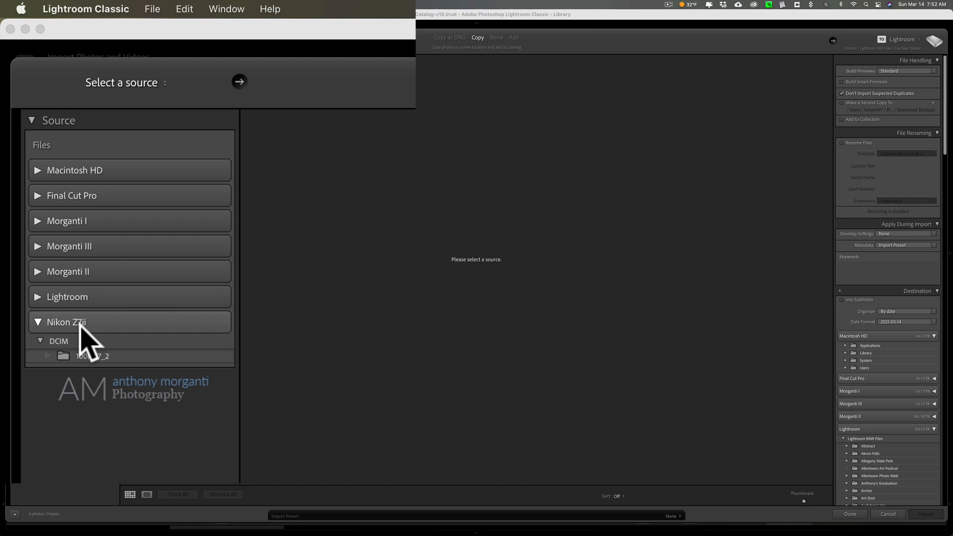
pyautogui.click(92, 357)
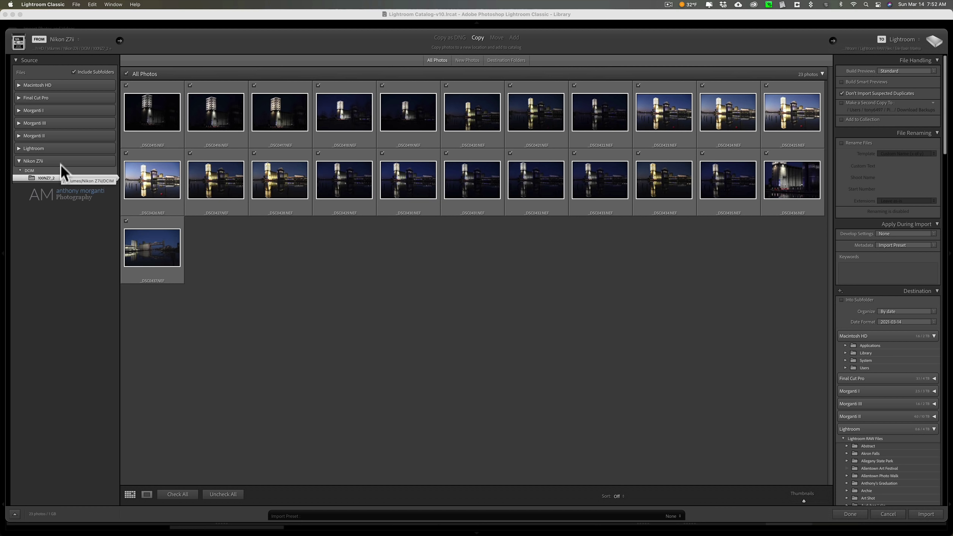
pyautogui.click(78, 39)
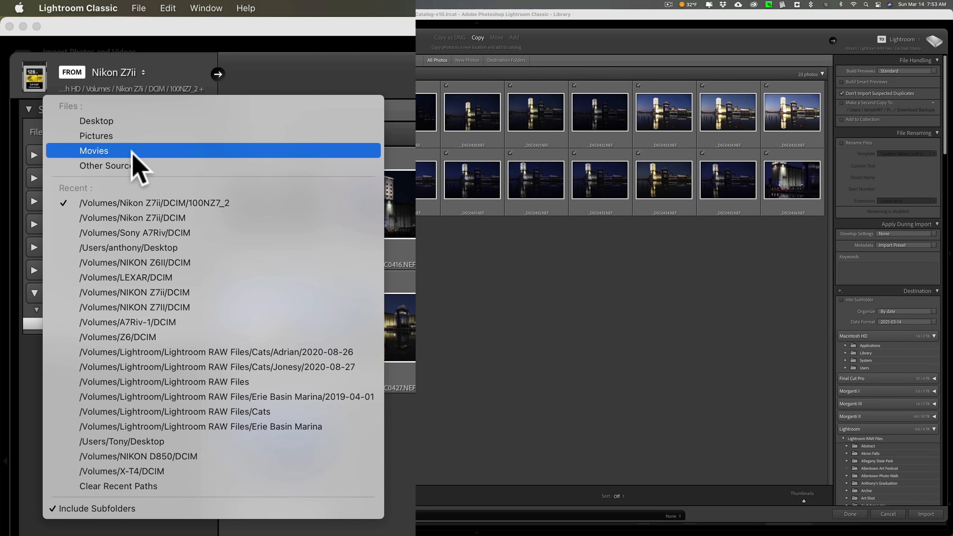
pyautogui.click(135, 166)
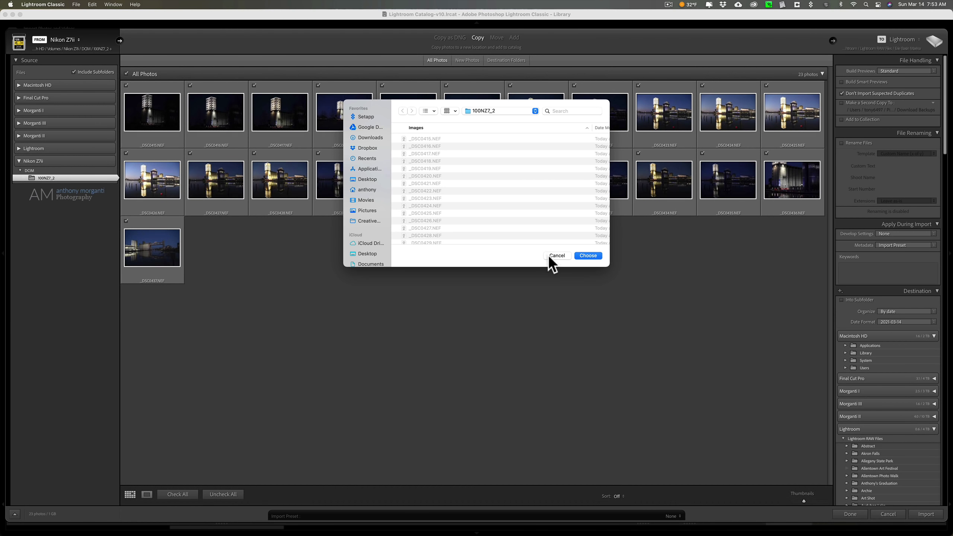
pyautogui.click(551, 256)
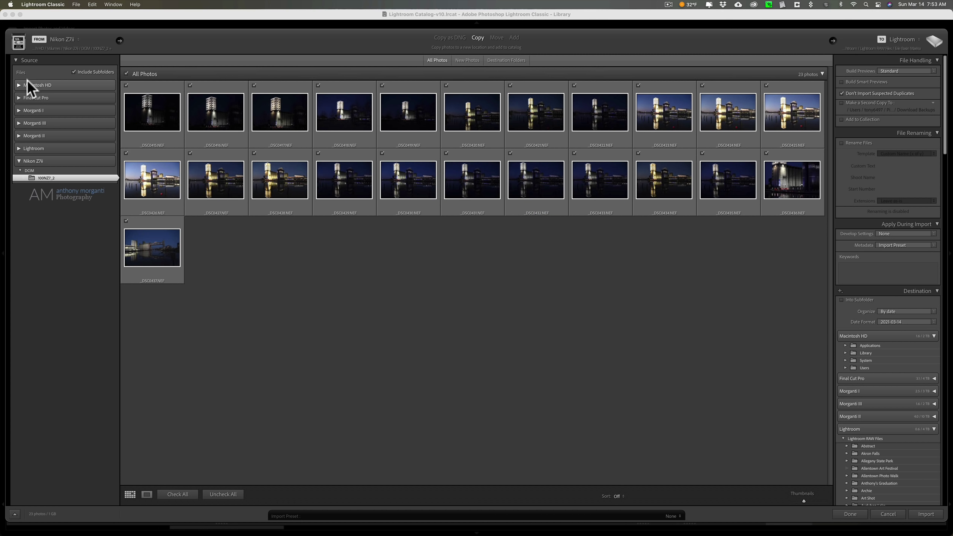
pyautogui.click(30, 118)
pyautogui.click(30, 119)
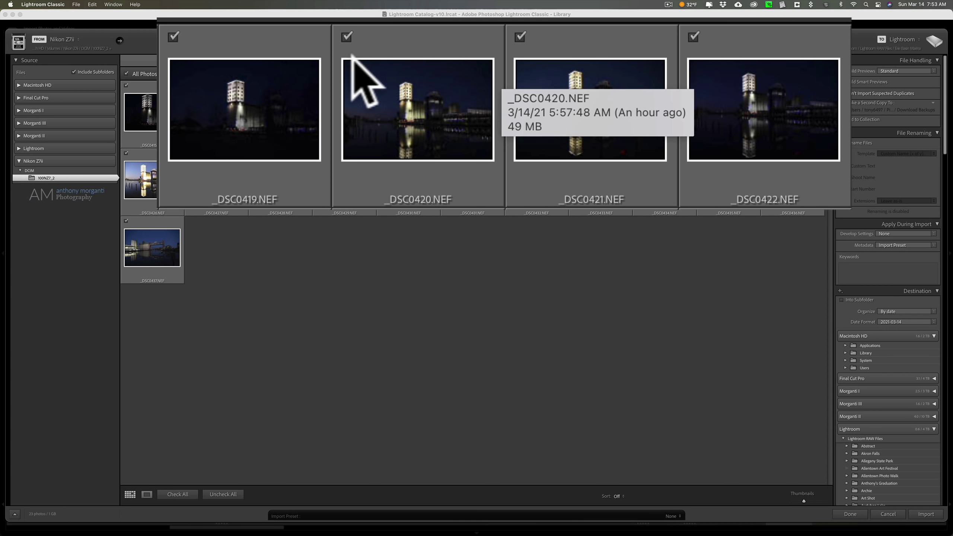
pyautogui.click(348, 37)
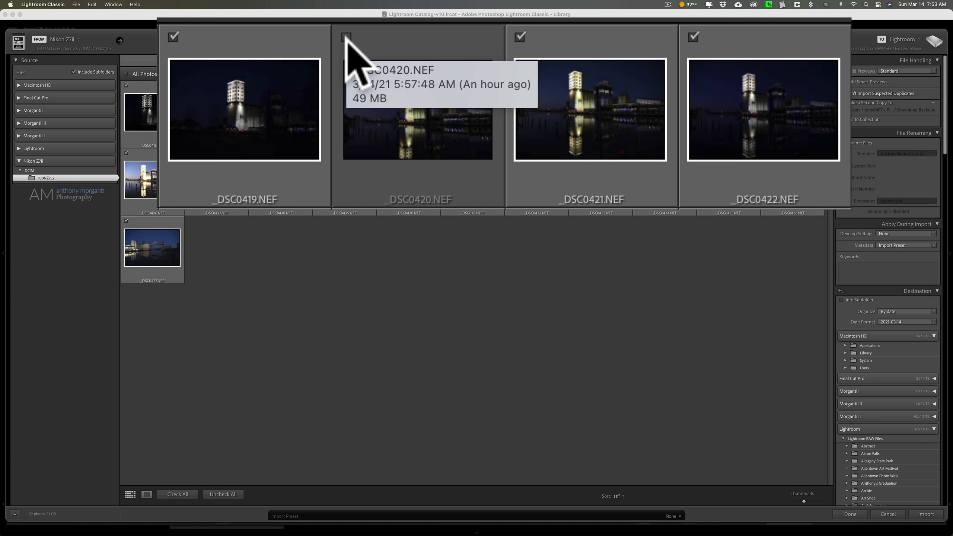
pyautogui.click(346, 37)
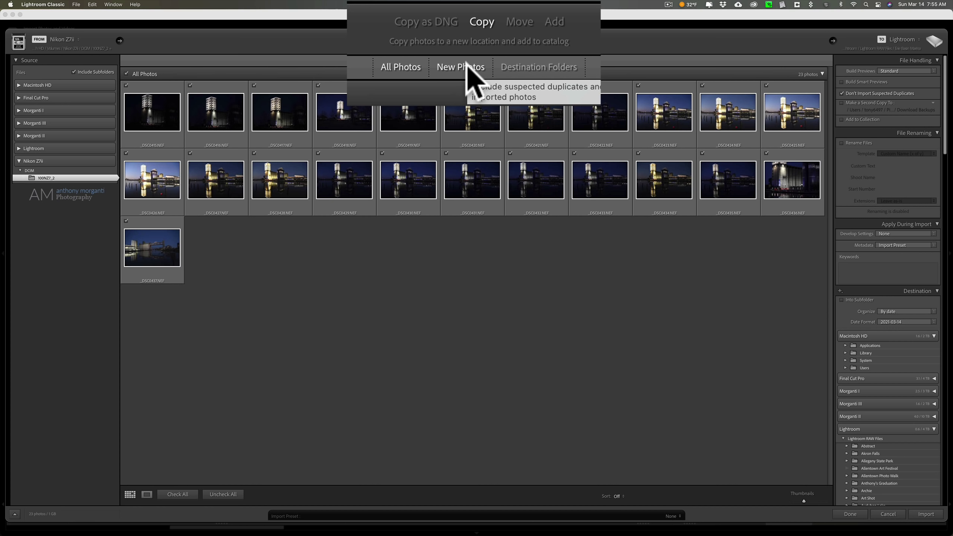
pyautogui.click(467, 65)
pyautogui.click(401, 64)
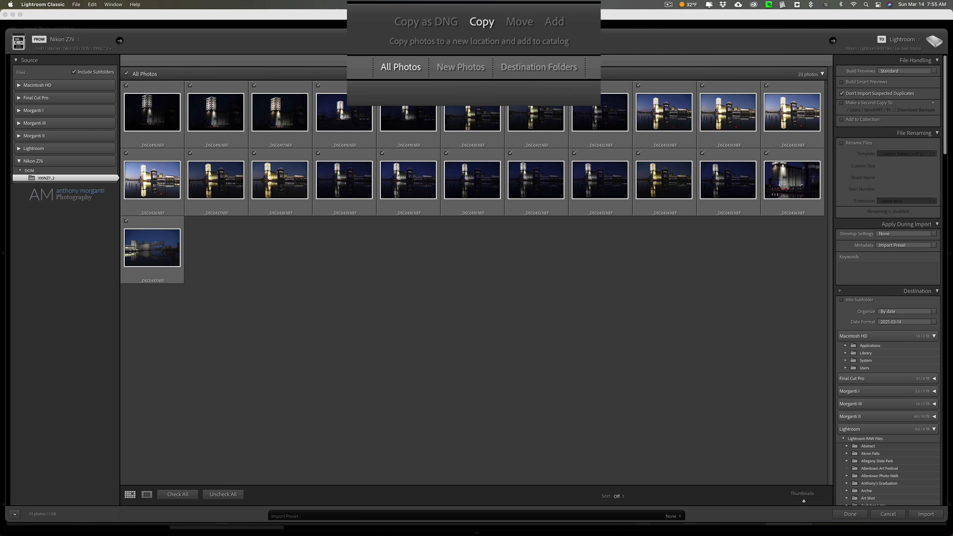
pyautogui.click(533, 66)
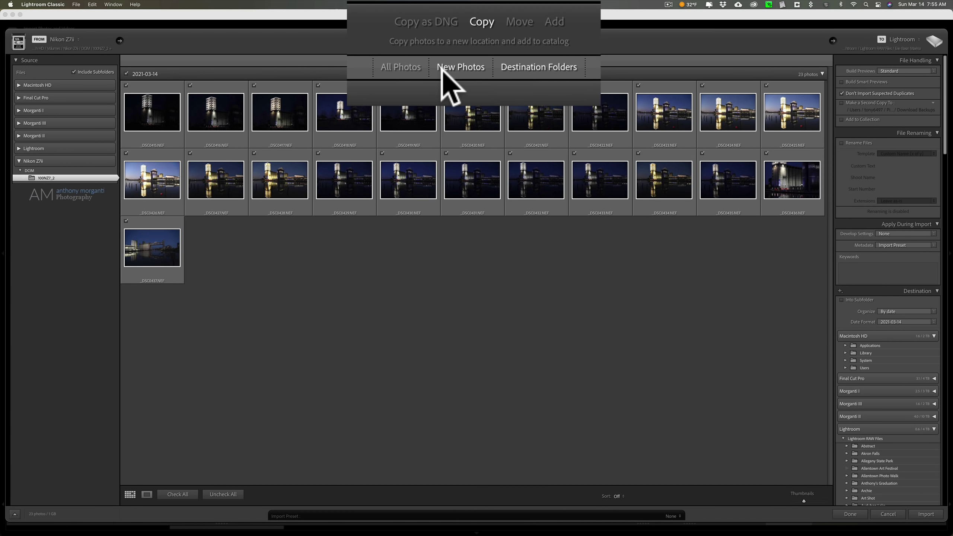
pyautogui.click(411, 68)
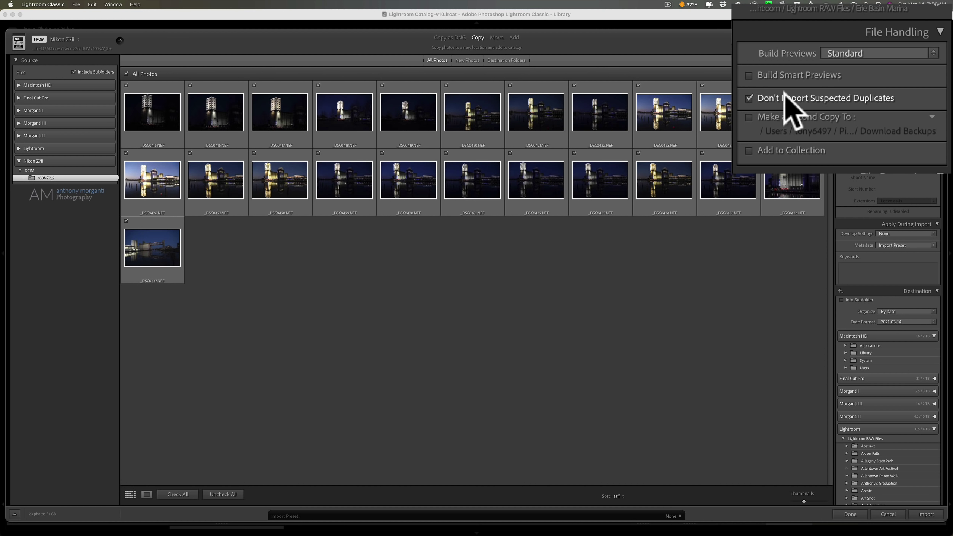
# Step: Review the Build Previews size options (Minimal, Embedded & Sidecar, 1:1) while keeping Standard
pyautogui.click(882, 50)
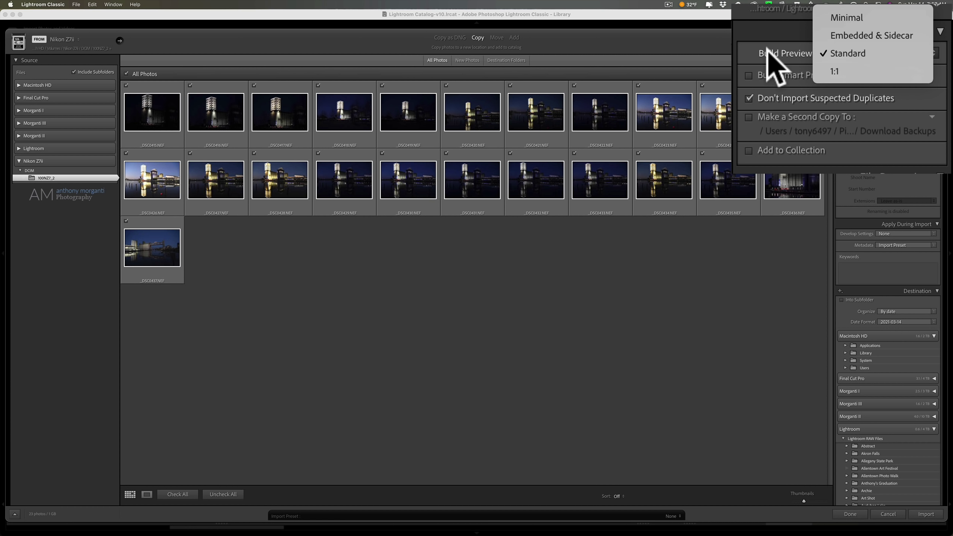
pyautogui.click(789, 27)
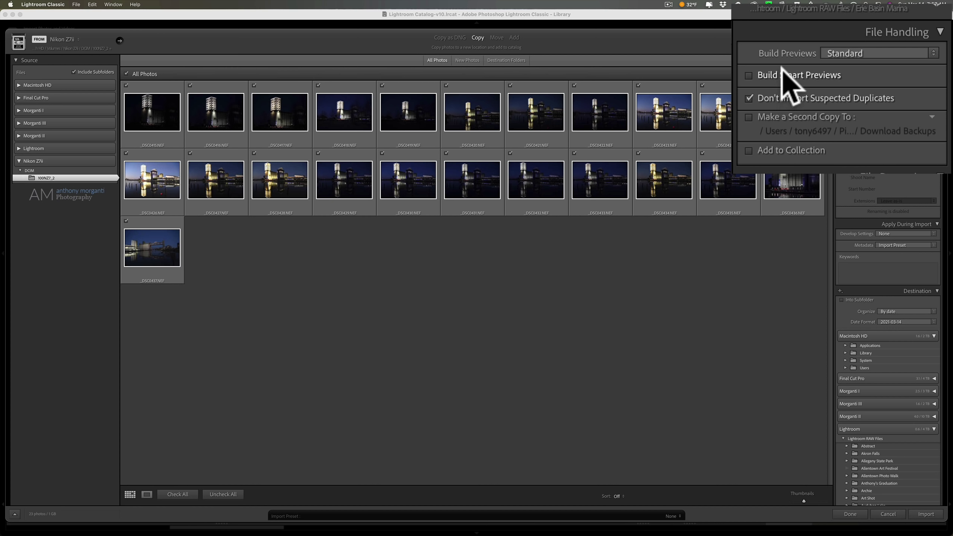
pyautogui.click(891, 50)
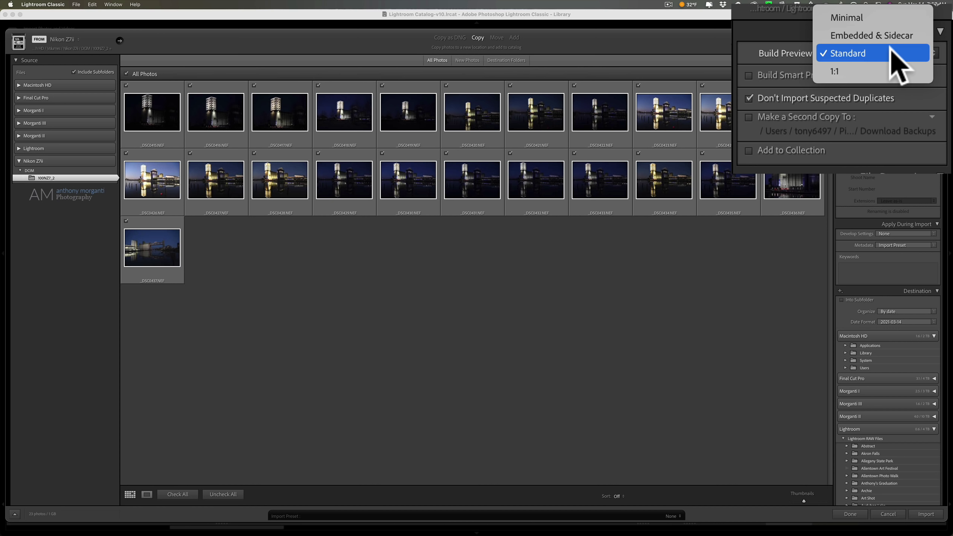
# Step: Close the Build Previews list with Standard still selected
pyautogui.click(746, 51)
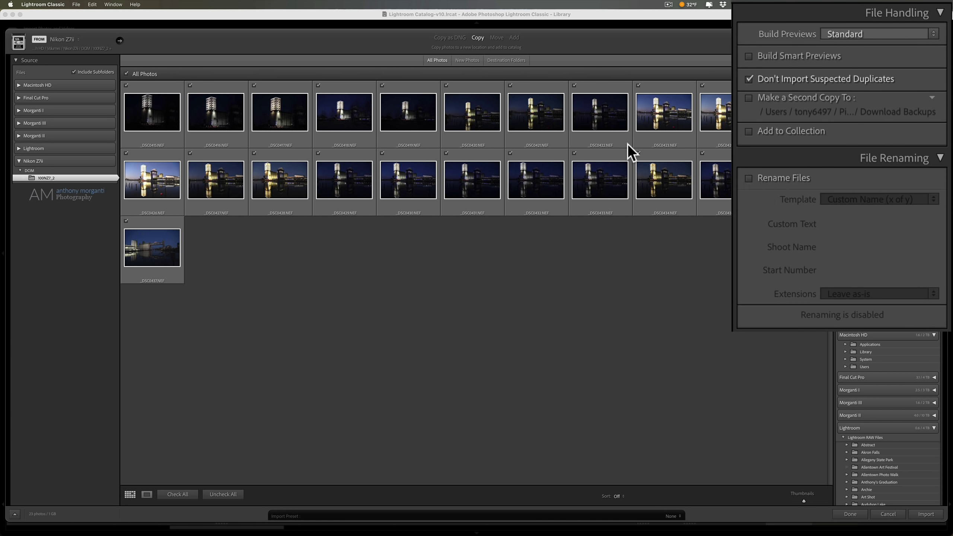
# Step: Try the Custom Name (x of y) renaming template, then switch Rename Files back off
pyautogui.click(749, 178)
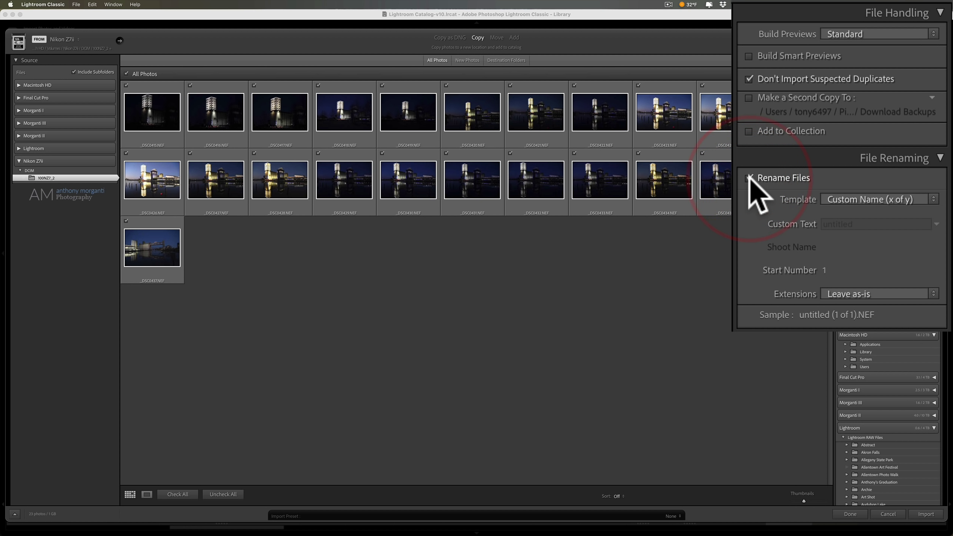
pyautogui.click(933, 199)
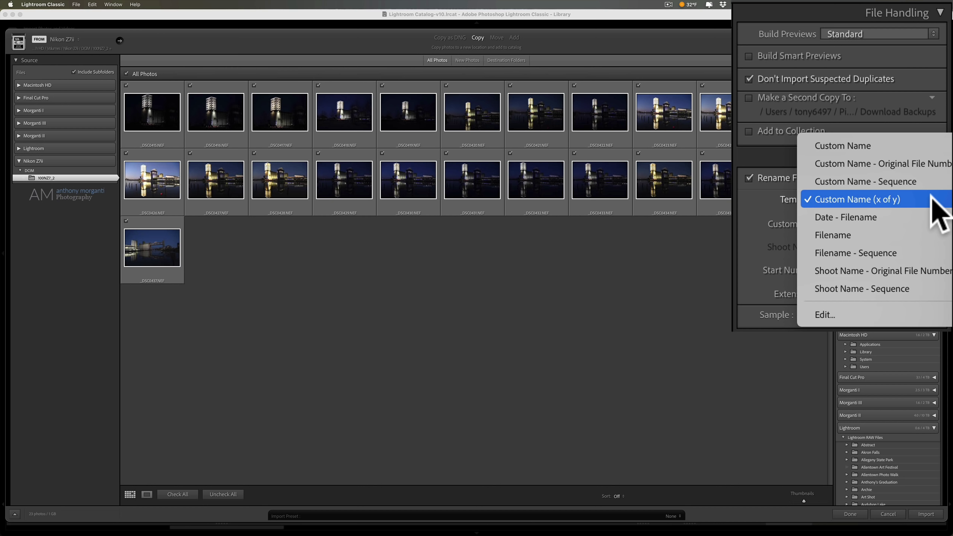
pyautogui.click(758, 194)
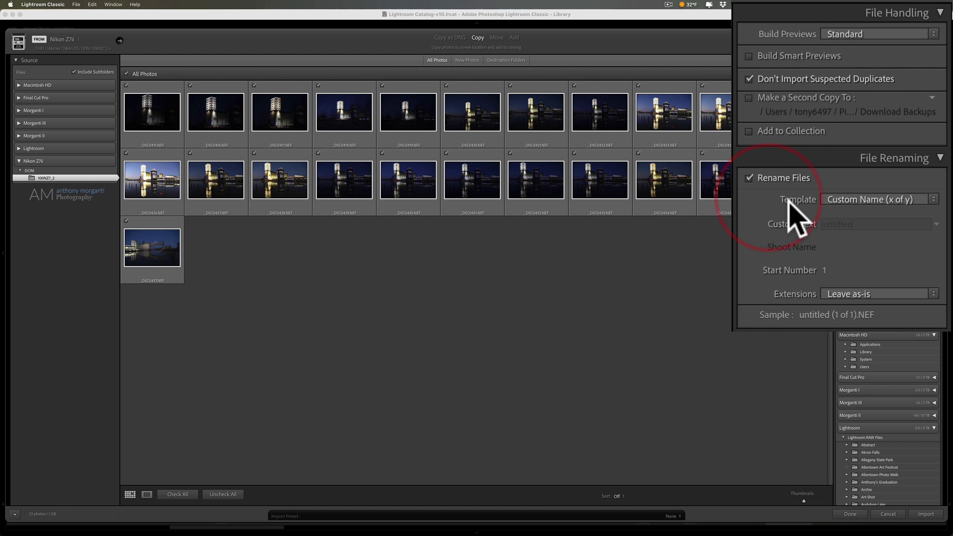
pyautogui.click(849, 225)
pyautogui.click(749, 224)
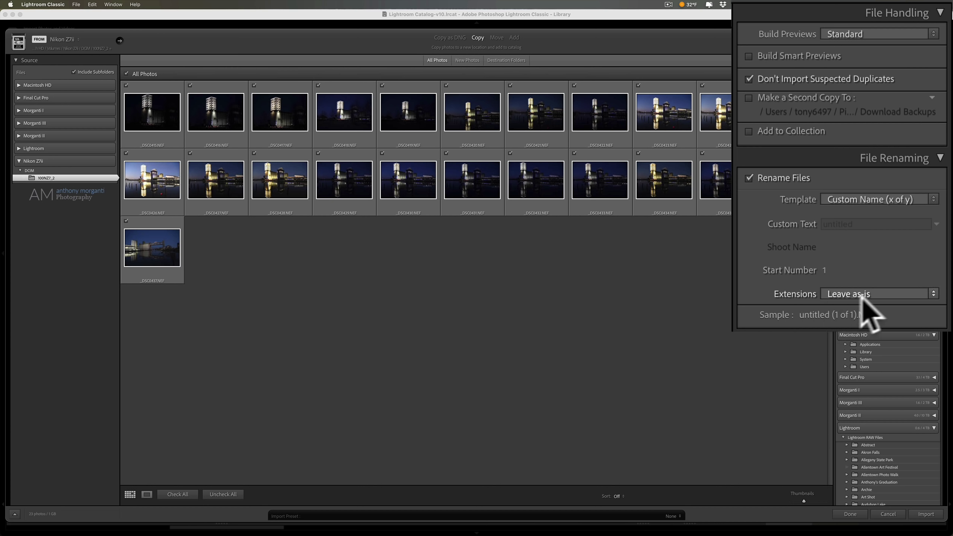
pyautogui.click(748, 177)
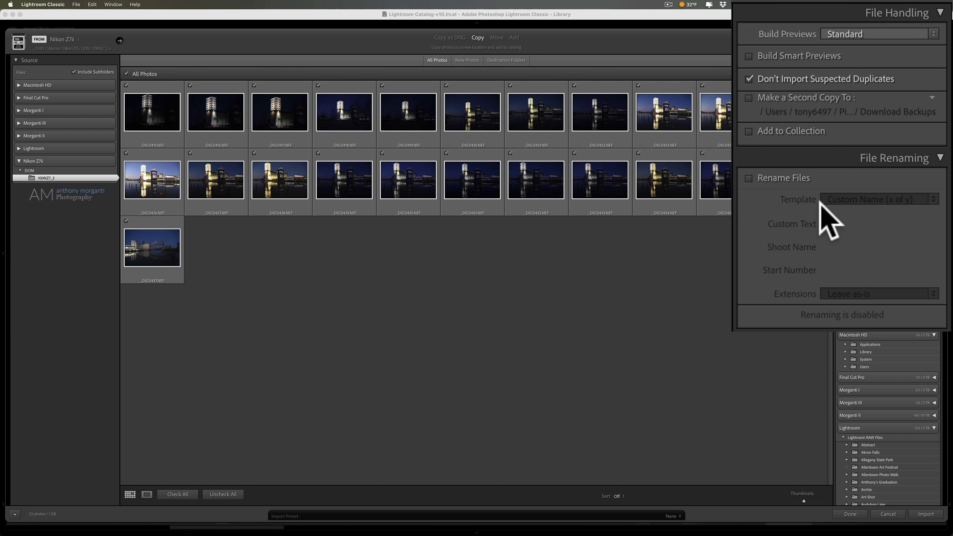
# Step: Collapse and re-expand the File Renaming section a few times
pyautogui.click(942, 157)
pyautogui.click(942, 158)
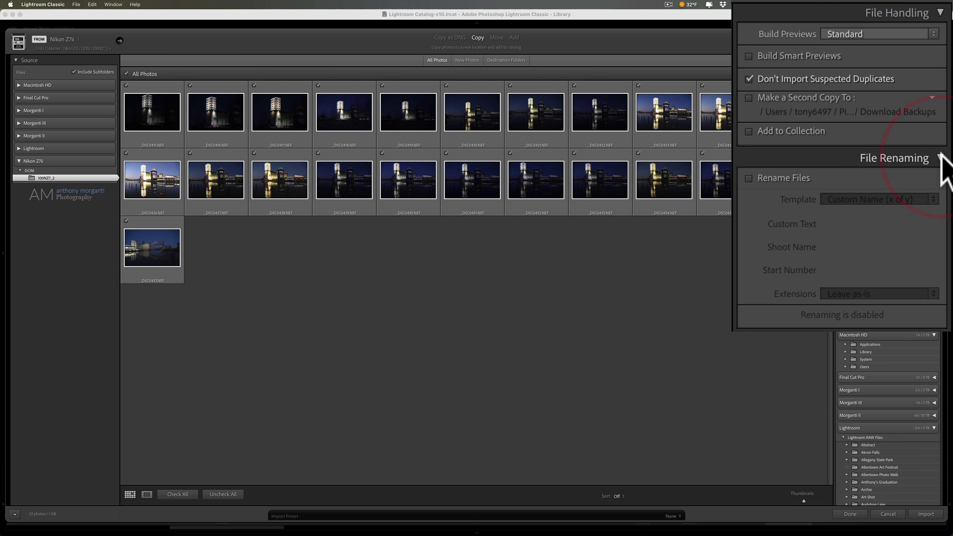
pyautogui.click(941, 158)
pyautogui.click(859, 160)
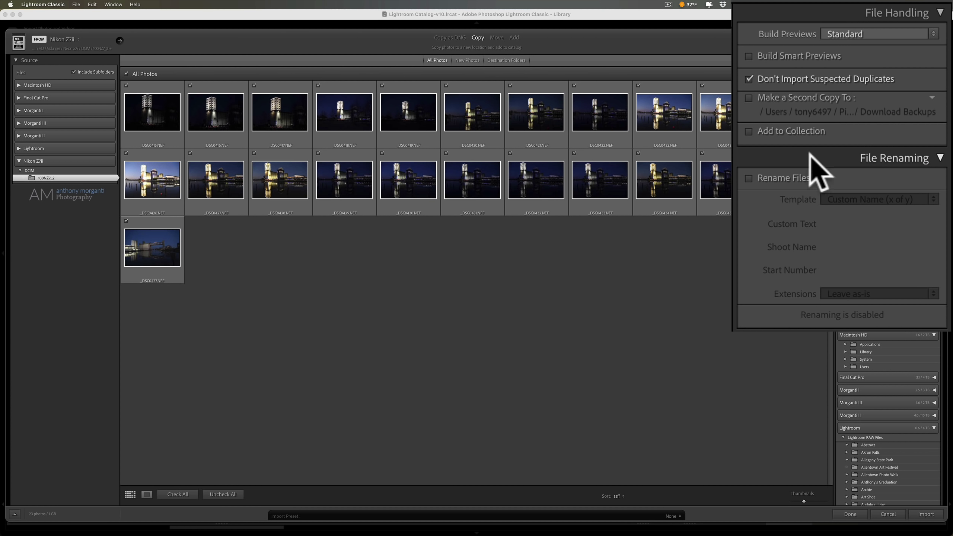
# Step: Hide File Renaming from the panel menu, show it again, and collapse it
pyautogui.rightClick(845, 154)
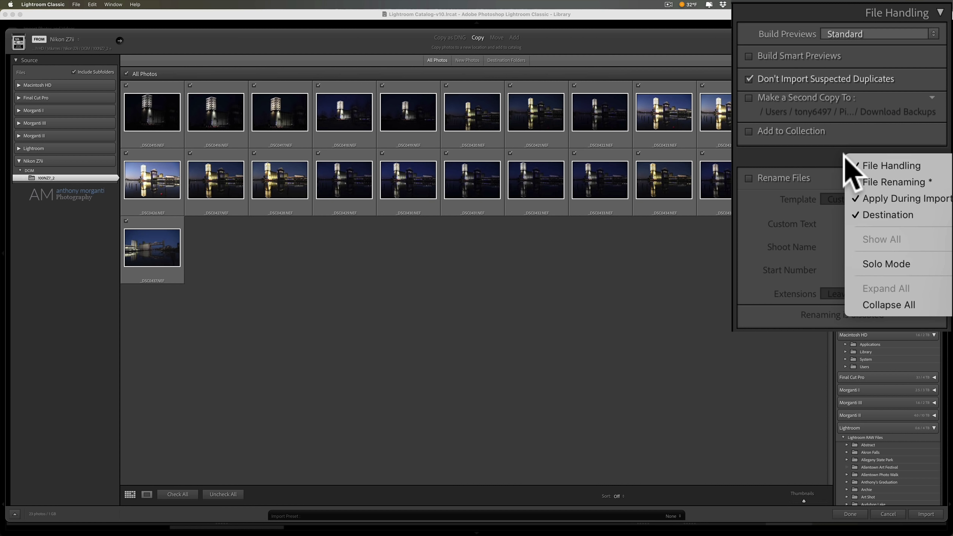
pyautogui.click(878, 182)
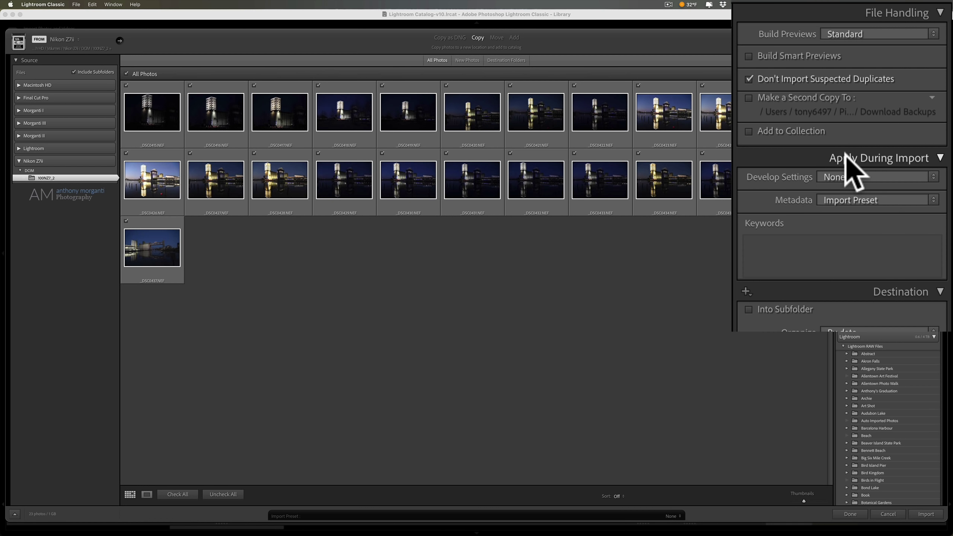
pyautogui.rightClick(805, 157)
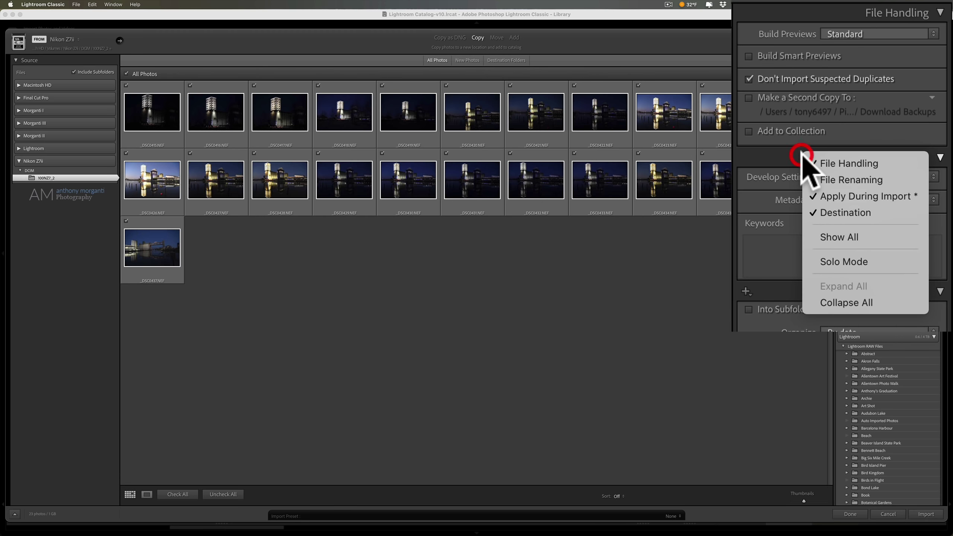
pyautogui.click(833, 180)
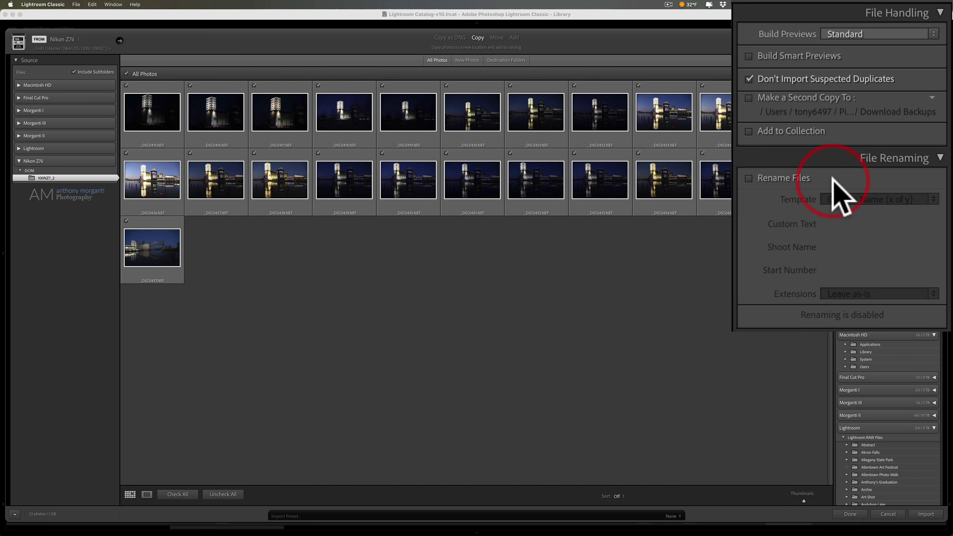
pyautogui.click(940, 157)
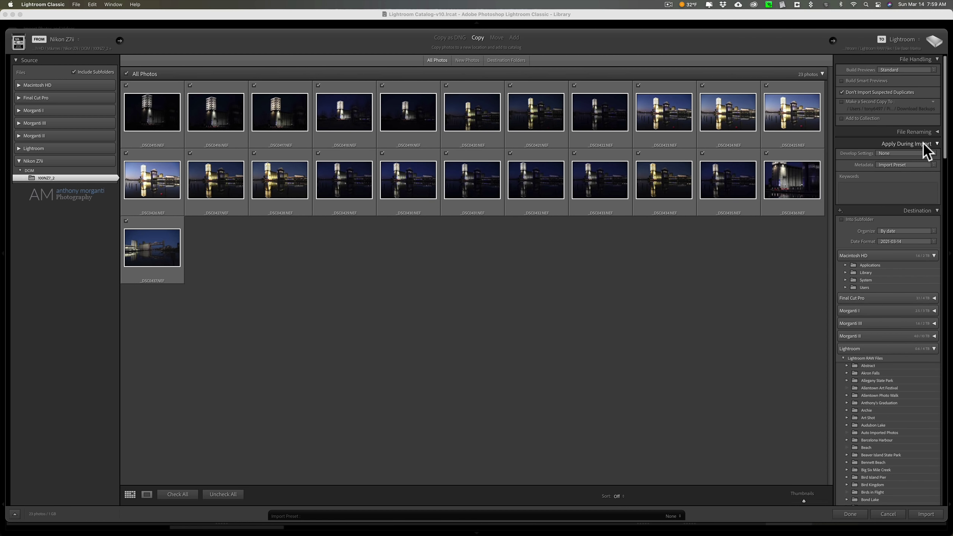
pyautogui.click(897, 153)
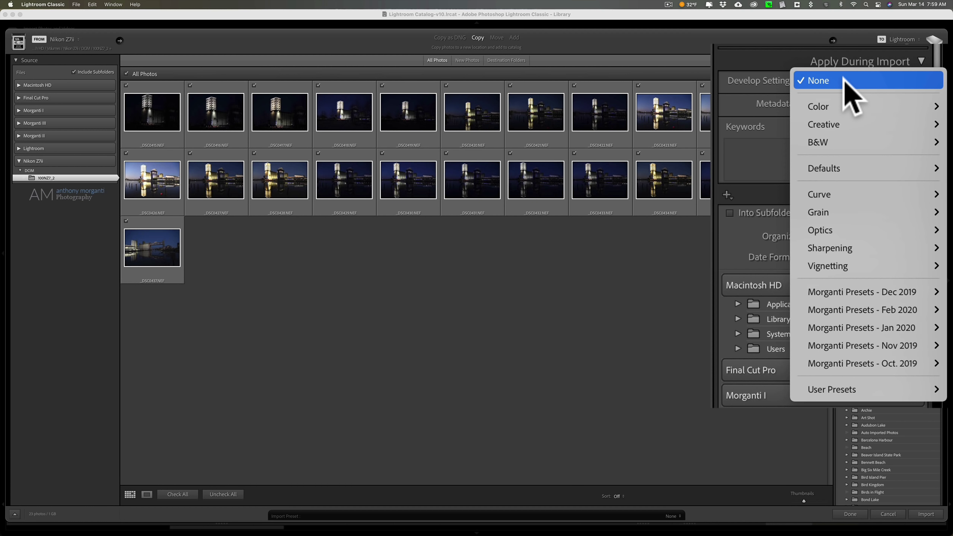
pyautogui.click(760, 83)
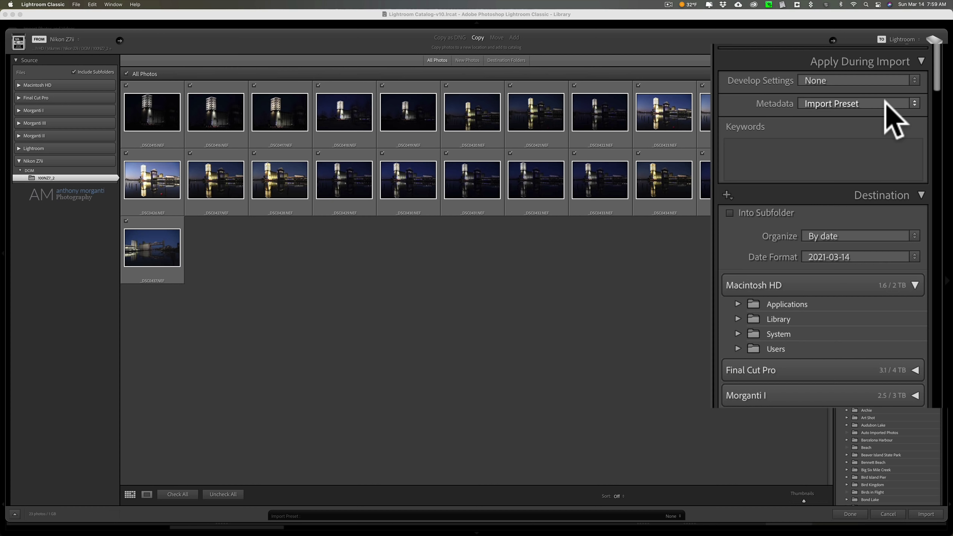
pyautogui.click(776, 150)
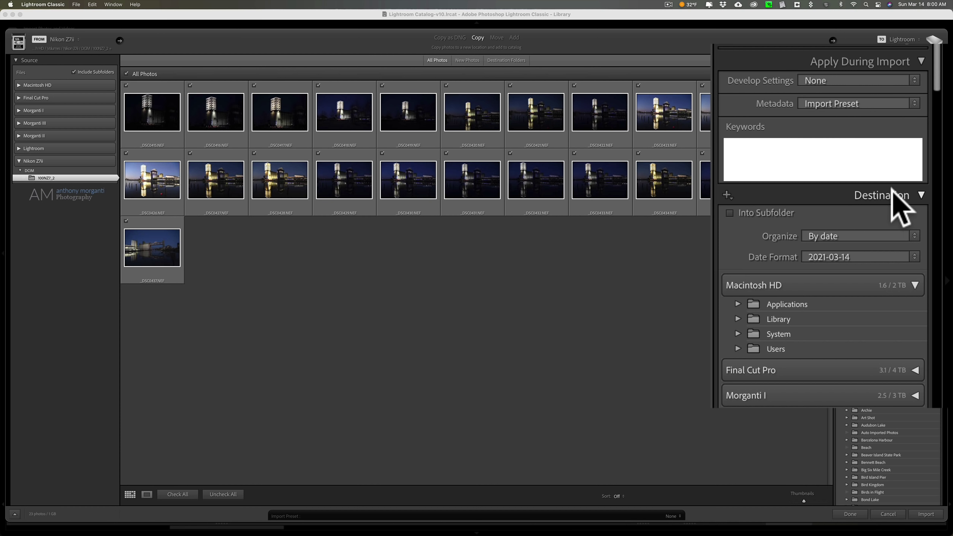
# Step: Scroll the Destination folders down to Buffalo, briefly selecting Allegany State Park and Anthony's Graduation
pyautogui.scroll(-1, 893, 190)
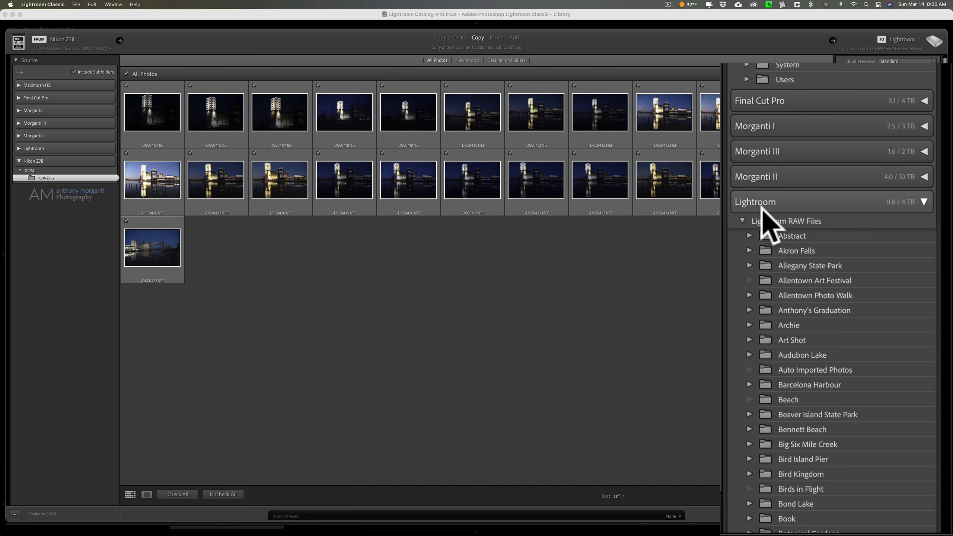
pyautogui.scroll(-5, 769, 218)
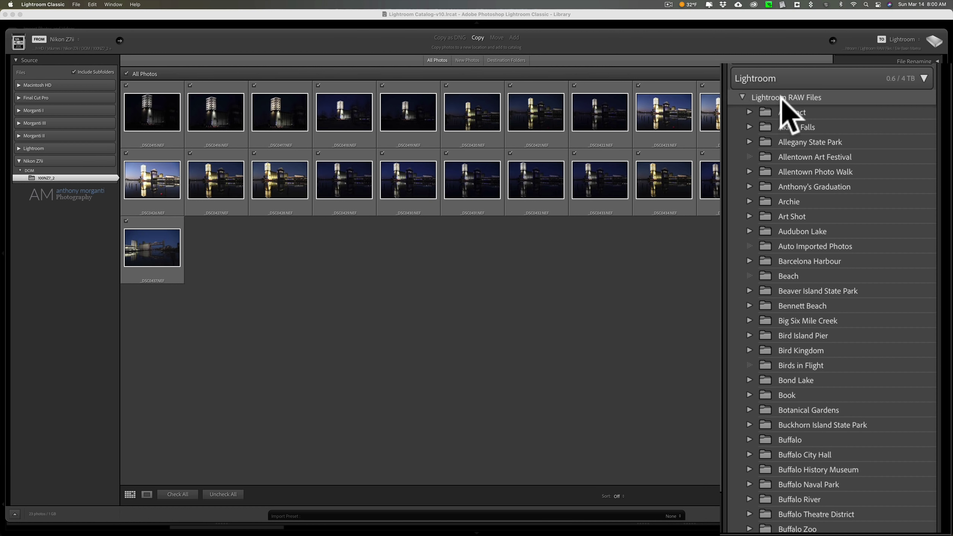
pyautogui.scroll(-1, 782, 97)
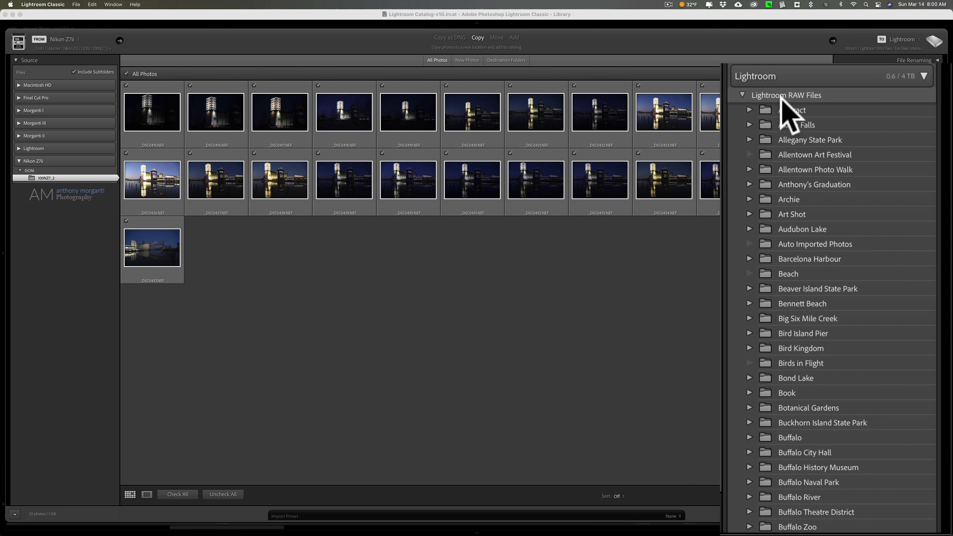
pyautogui.scroll(-2, 784, 109)
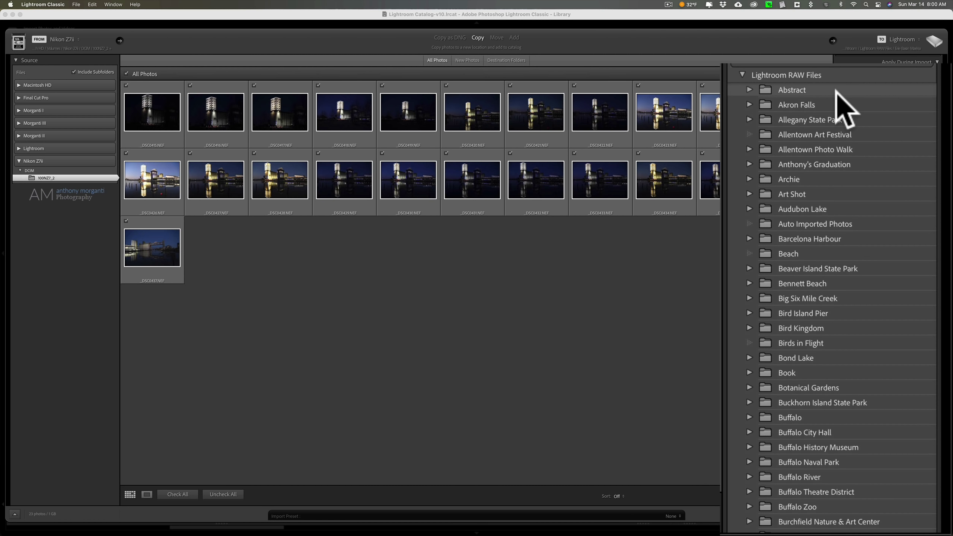
pyautogui.scroll(-3, 807, 96)
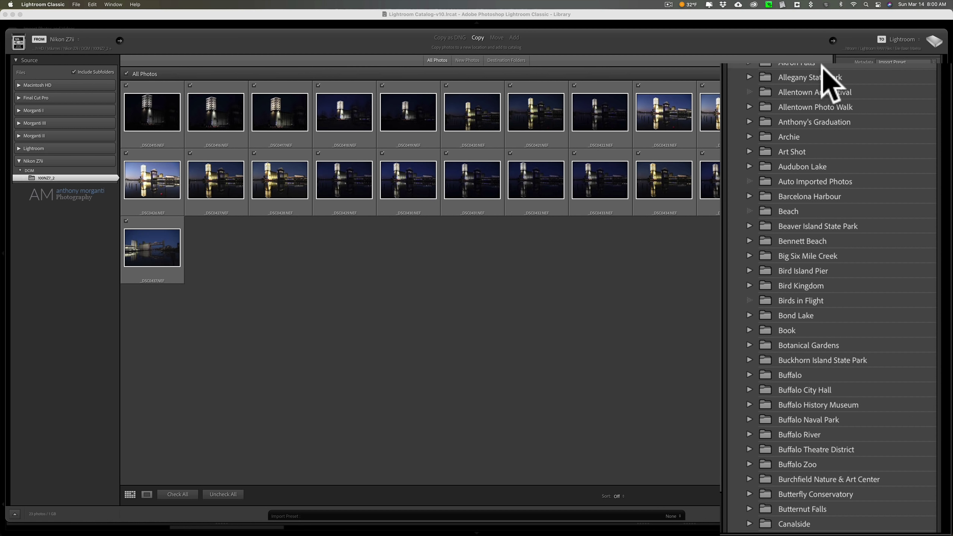
pyautogui.click(808, 78)
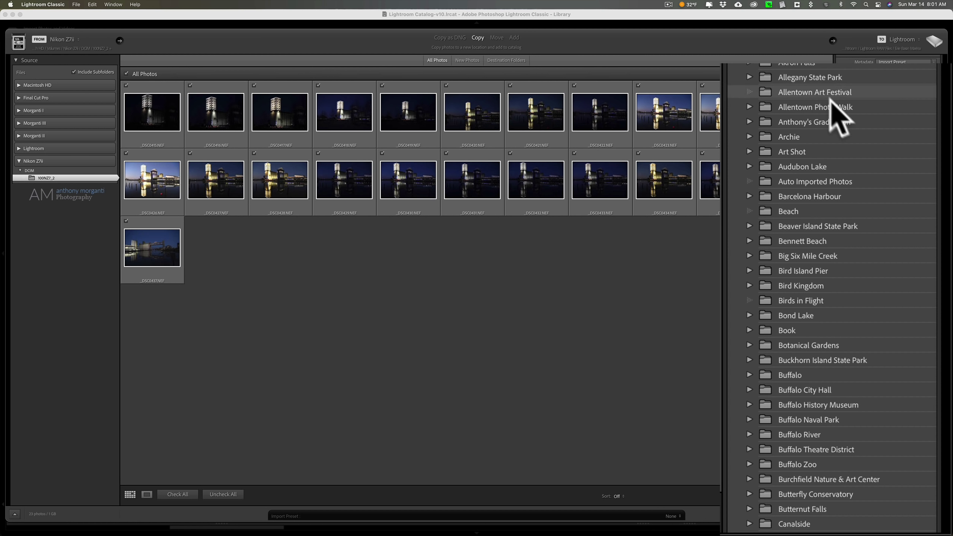
pyautogui.click(857, 120)
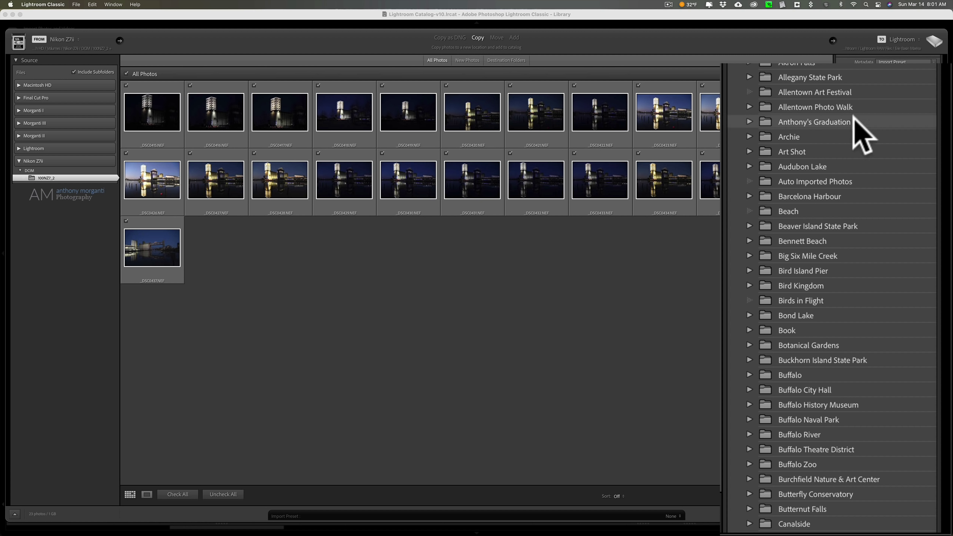
pyautogui.scroll(-3, 854, 117)
pyautogui.scroll(-10, 849, 119)
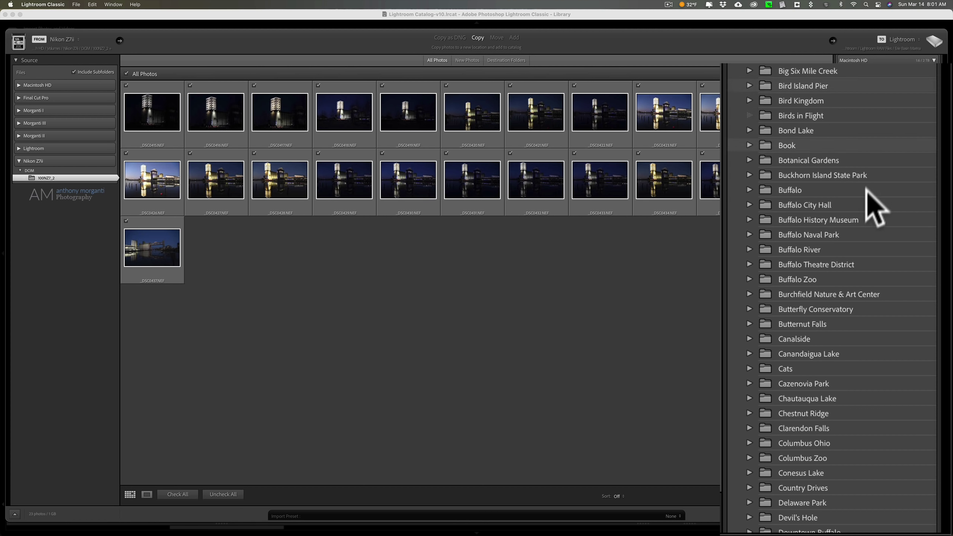
# Step: Choose Buffalo River as the import destination folder
pyautogui.click(807, 248)
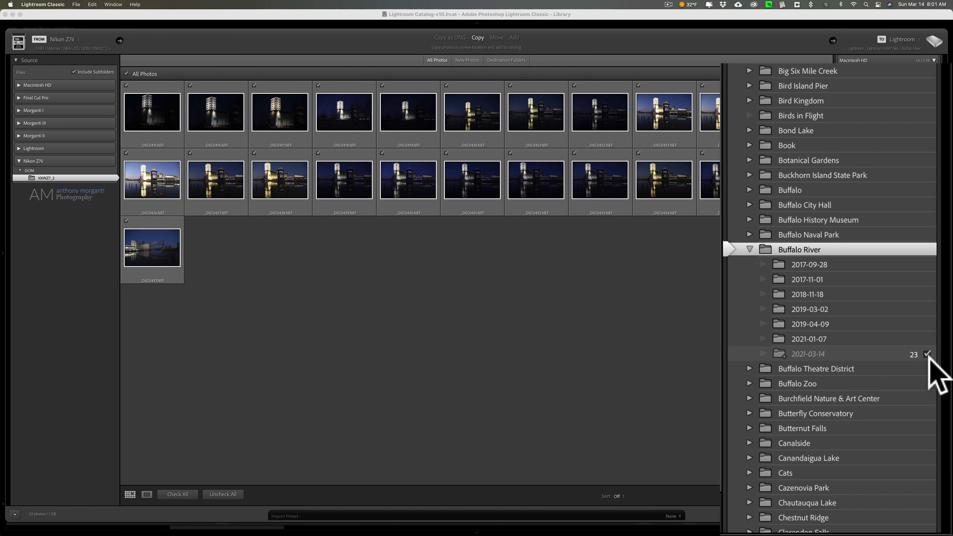
pyautogui.scroll(10, 870, 316)
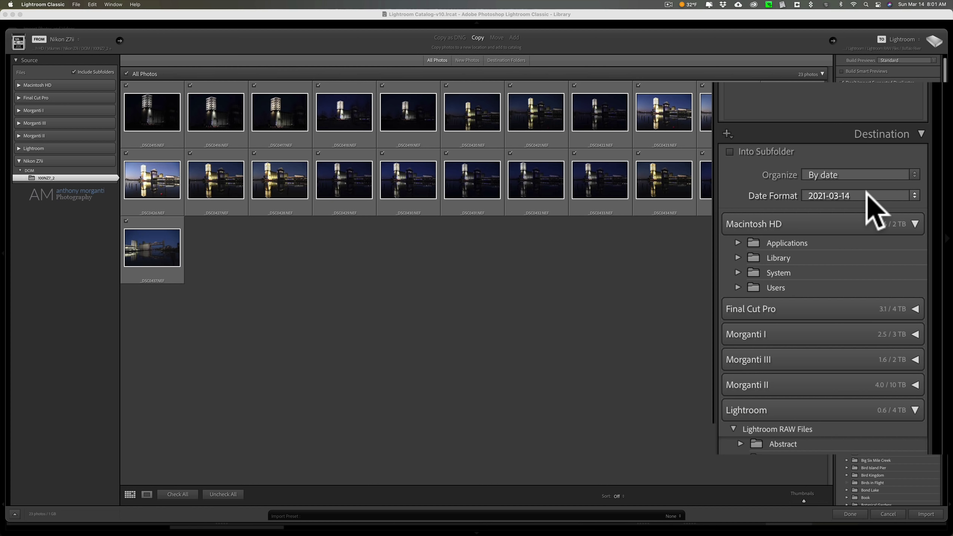
# Step: Keep the 2021-03-14 date format and scroll the Destination list to check the new folder
pyautogui.click(866, 194)
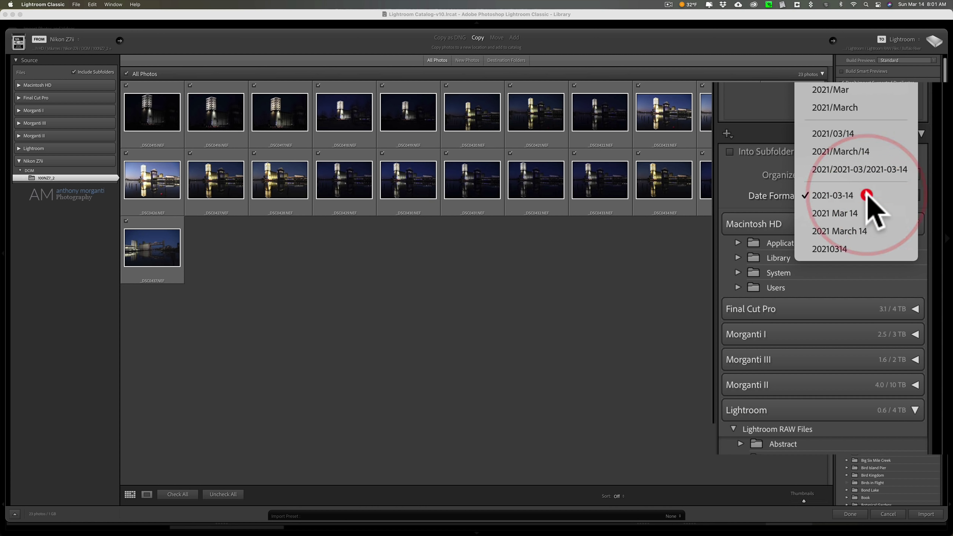
pyautogui.click(867, 195)
pyautogui.scroll(-10, 910, 230)
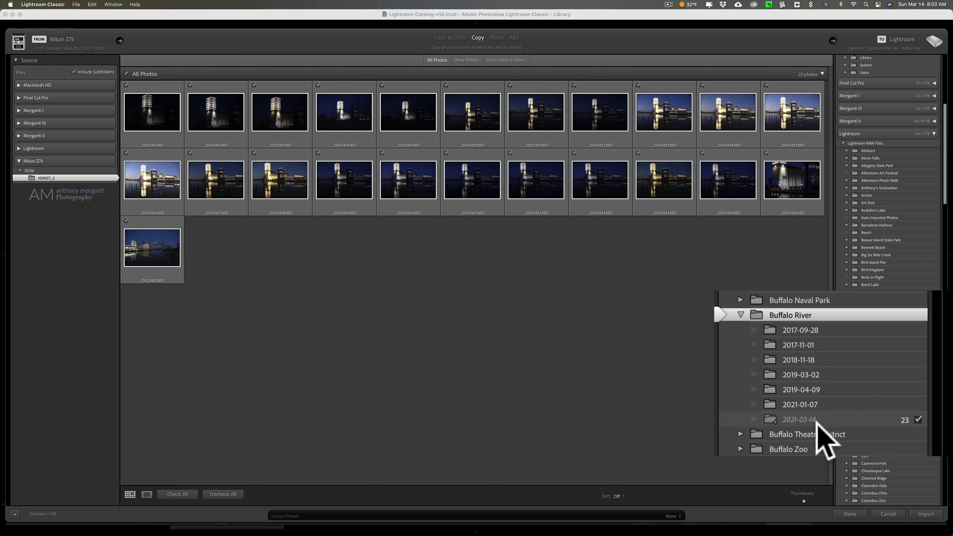
pyautogui.scroll(3, 849, 346)
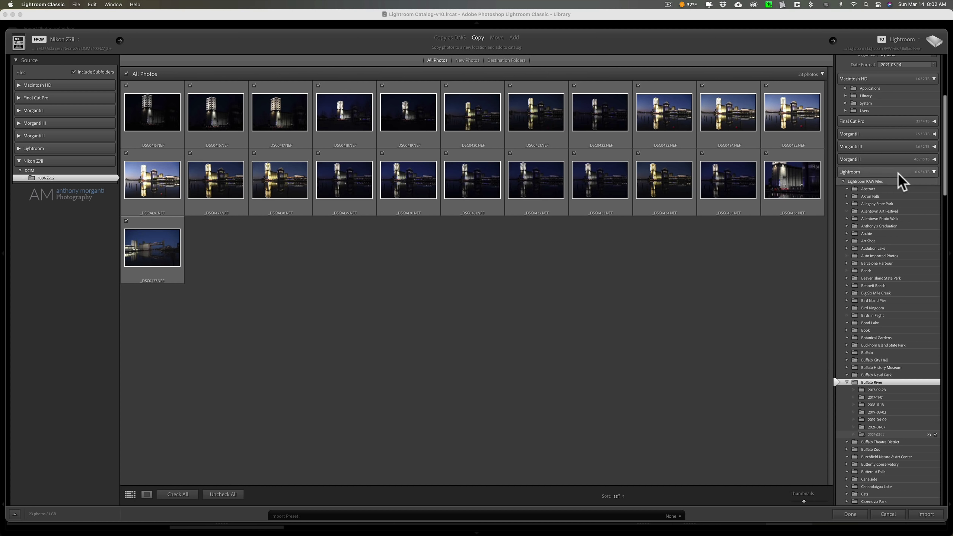
pyautogui.scroll(8, 893, 172)
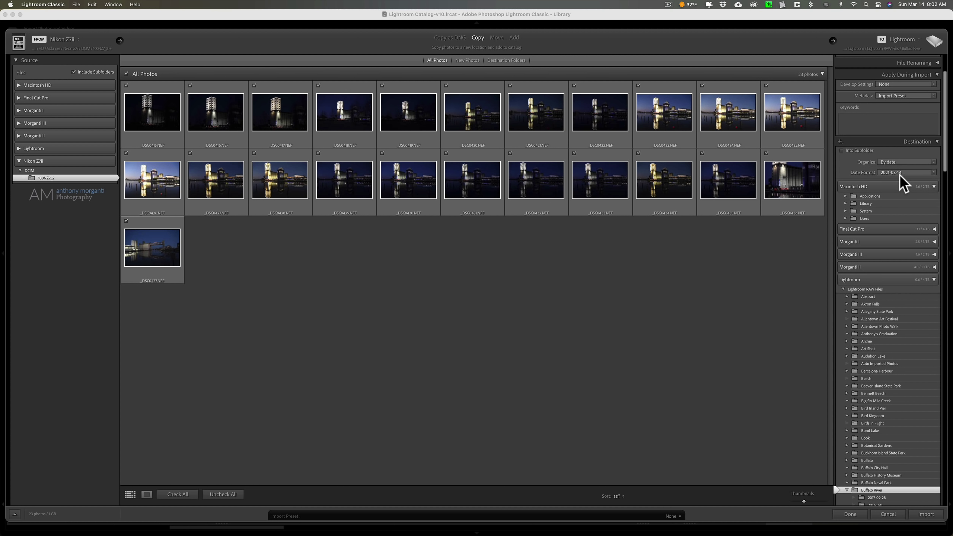
pyautogui.scroll(-5, 897, 303)
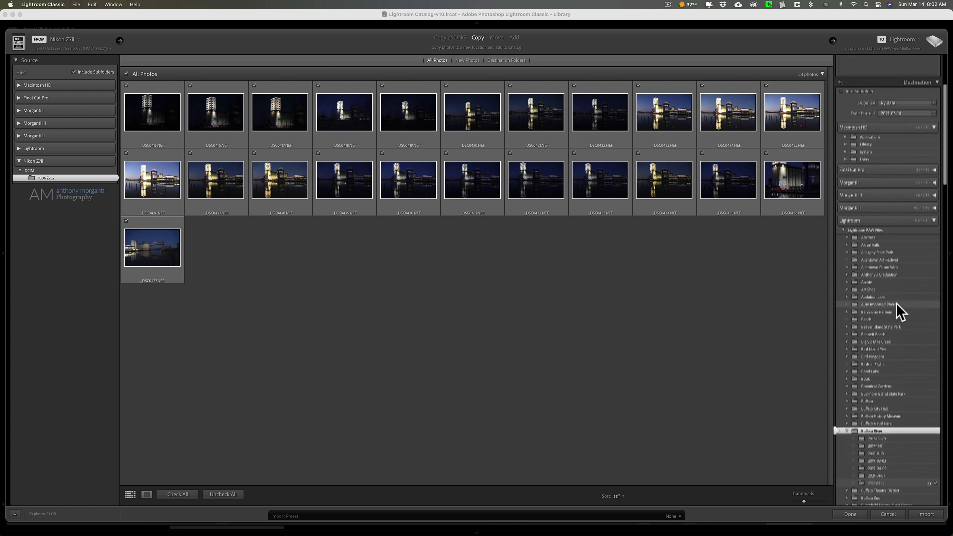
pyautogui.scroll(1, 896, 304)
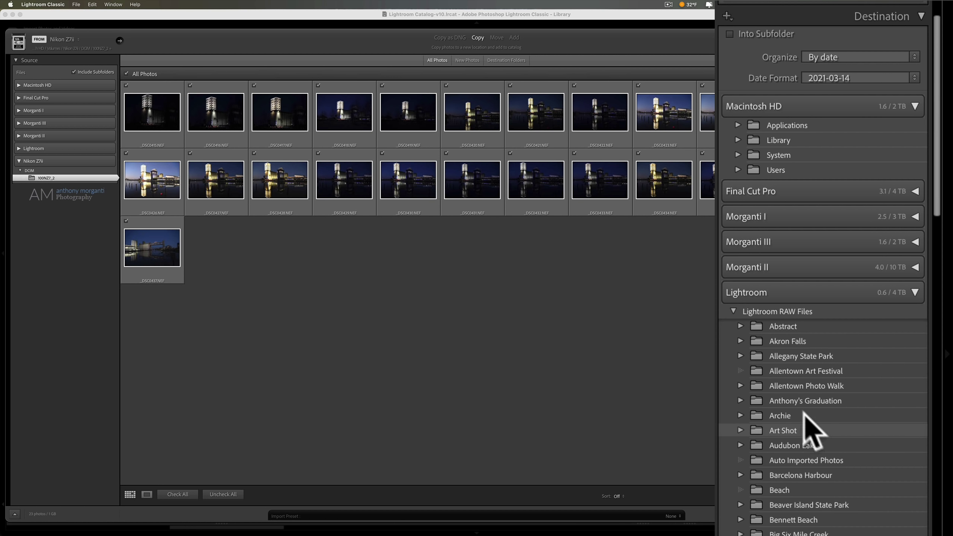
# Step: Set Lightroom RAW Files as the destination, importing into a subfolder named 'Test Folder'
pyautogui.click(784, 311)
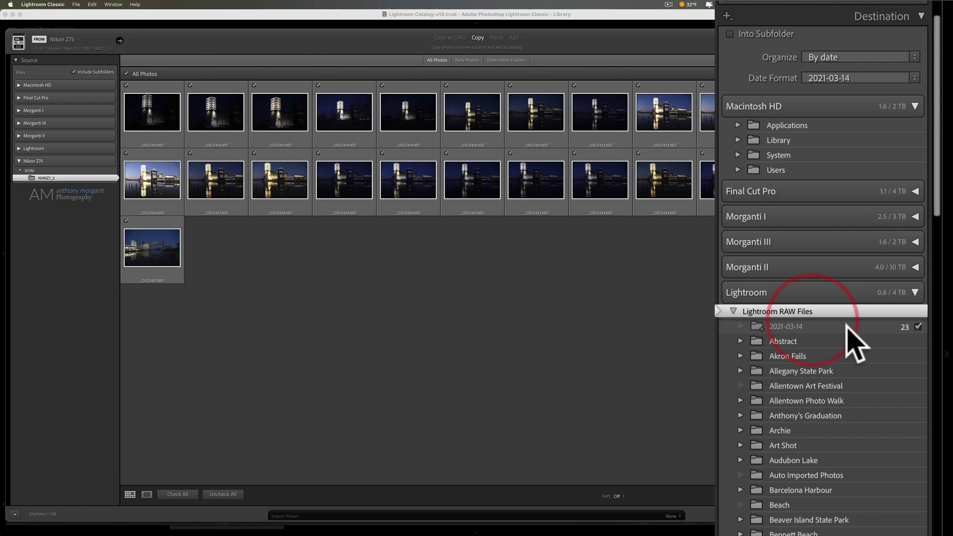
pyautogui.scroll(5, 852, 342)
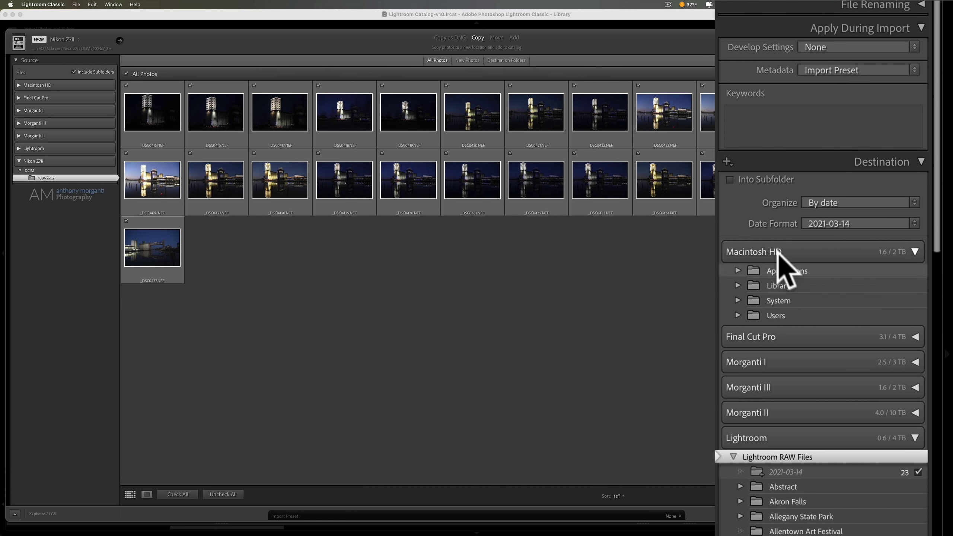
pyautogui.click(730, 179)
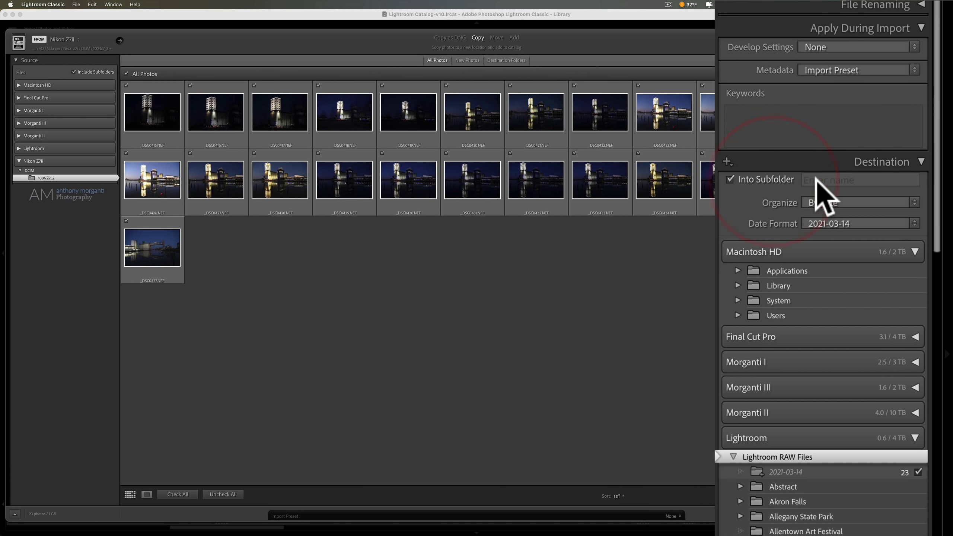
pyautogui.click(882, 175)
pyautogui.write('Te')
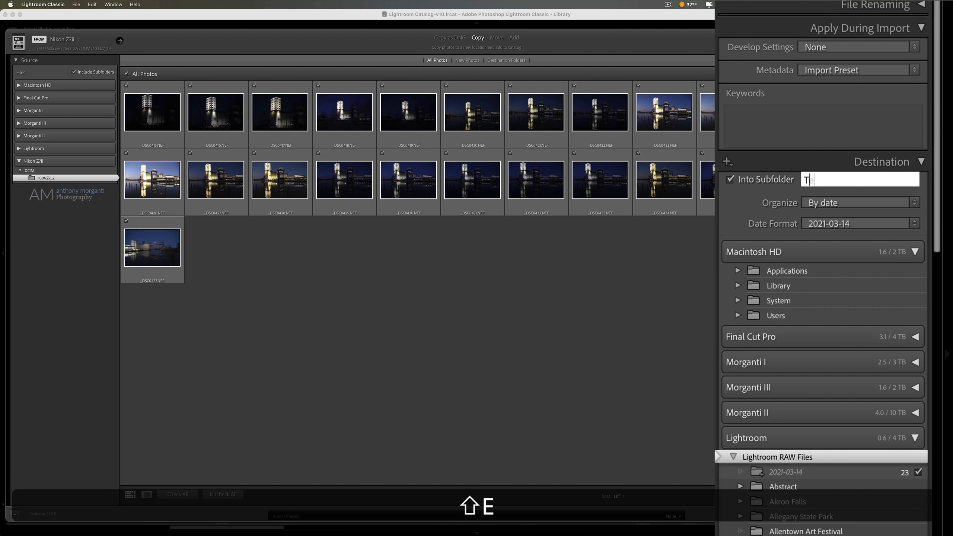
pyautogui.write('st Folder')
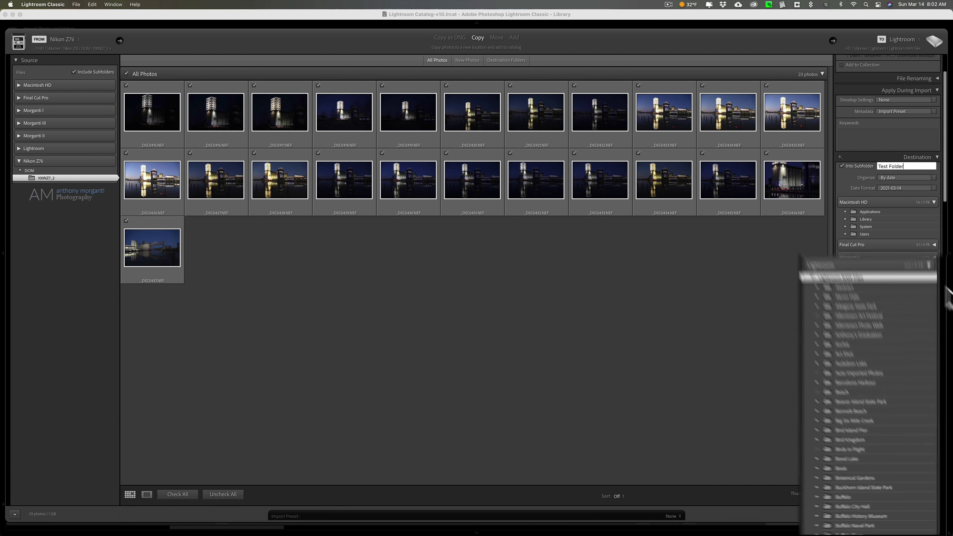
# Step: Preview the destination list showing Test Folder with its 2021-03-14 folder of 23 photos
pyautogui.scroll(-15, 805, 157)
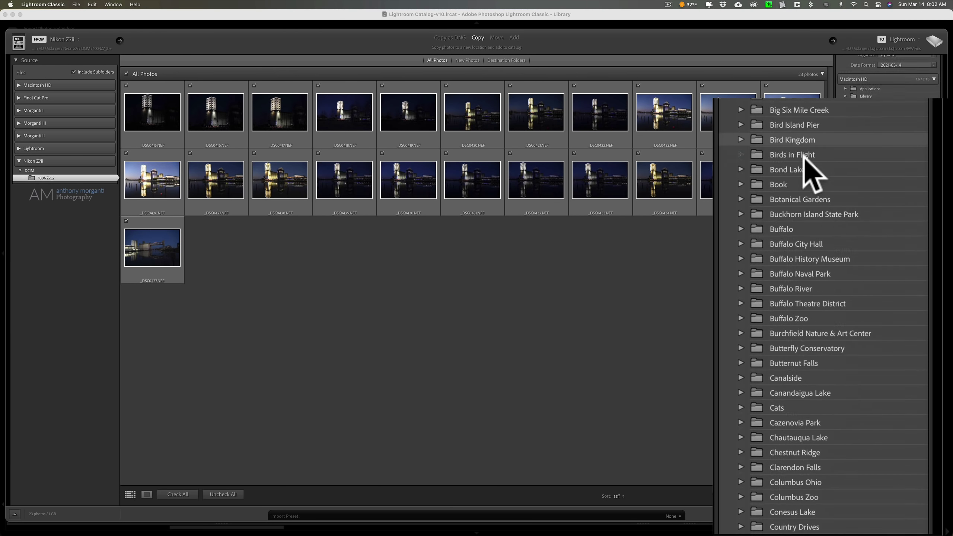
pyautogui.scroll(-15, 805, 157)
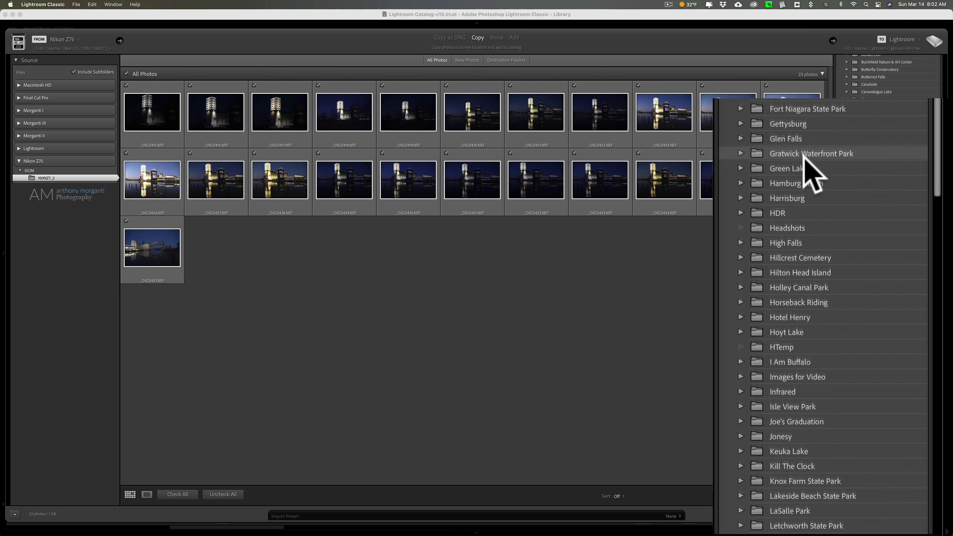
pyautogui.scroll(-15, 812, 175)
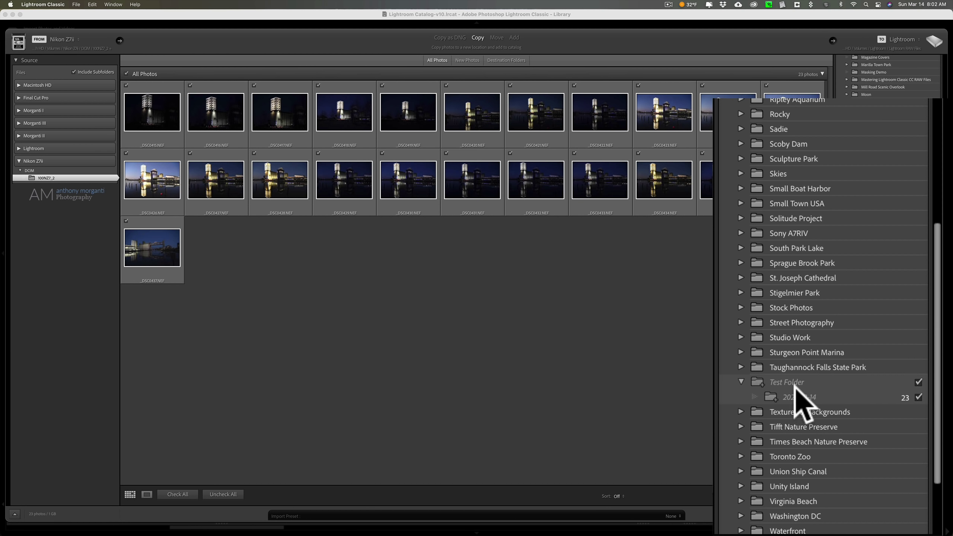
pyautogui.scroll(10, 875, 429)
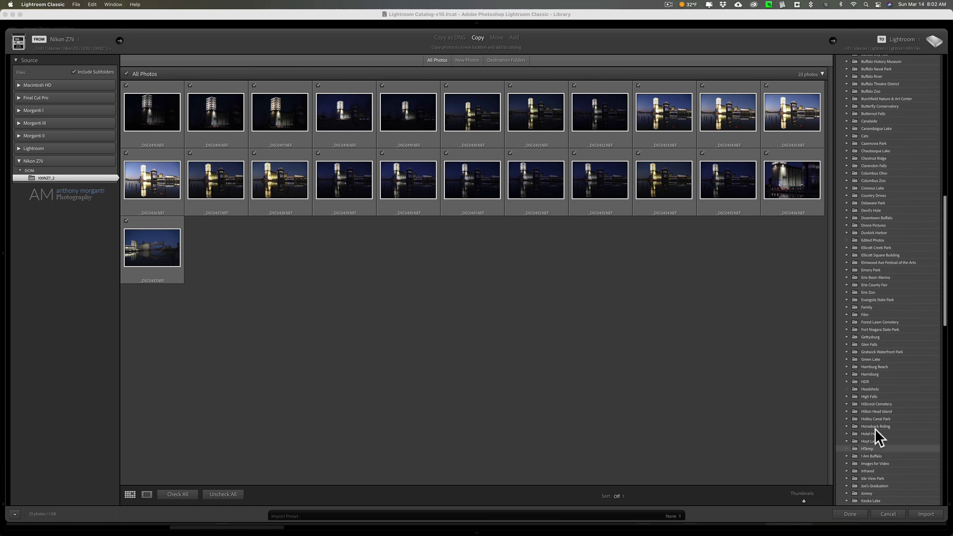
pyautogui.scroll(10, 875, 429)
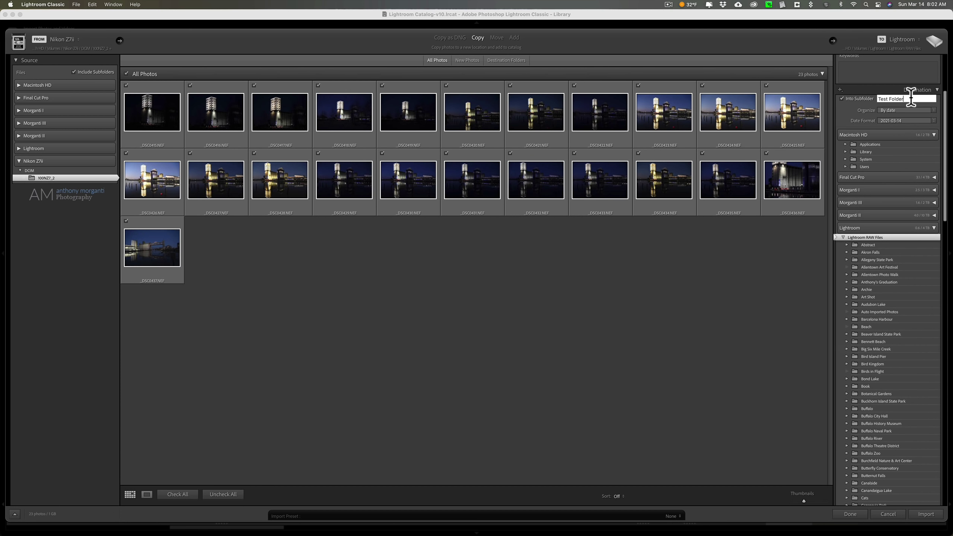
# Step: Delete the 'Test Folder' subfolder name and turn off Into Subfolder
pyautogui.moveTo(911, 98); pyautogui.dragTo(866, 98)
pyautogui.press('BackSpace')
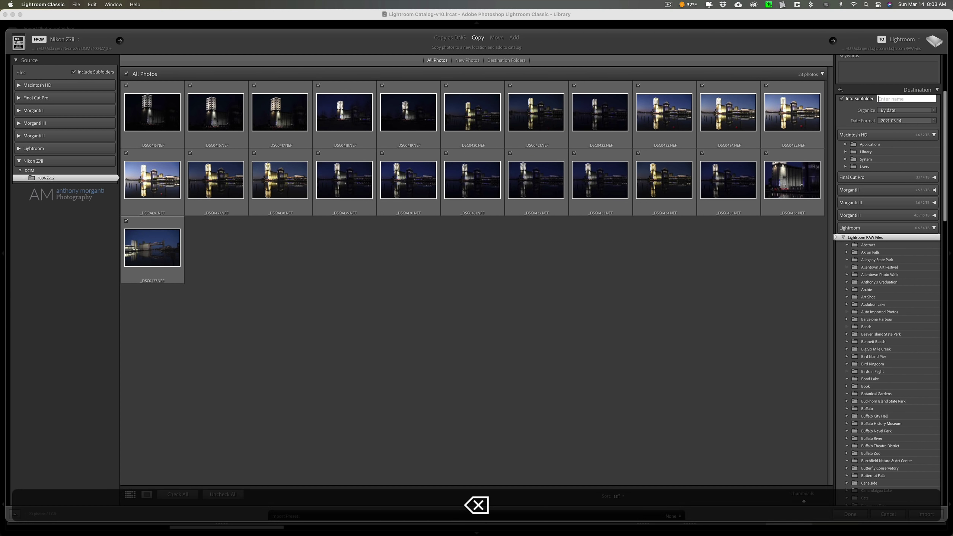
pyautogui.click(841, 98)
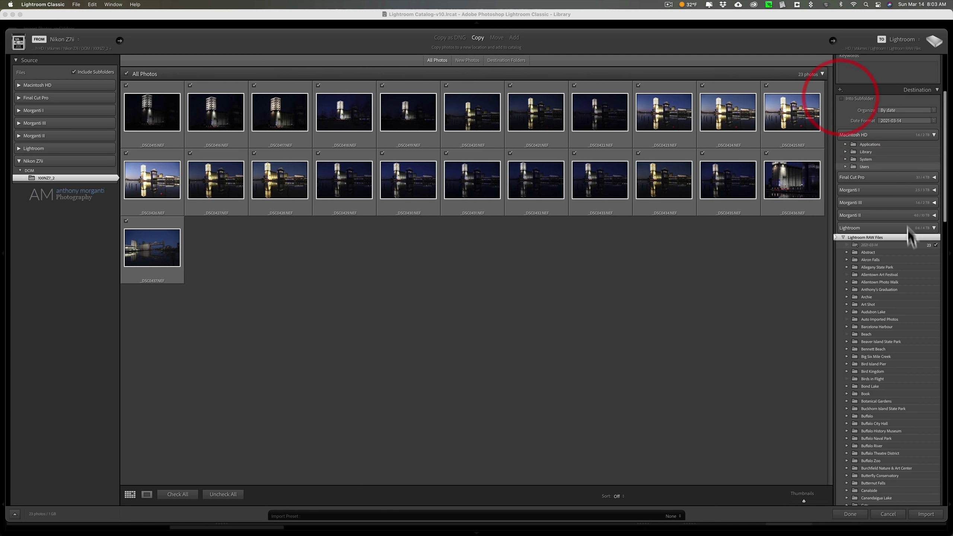
# Step: Choose Buffalo River as the destination, previewing its new 2021-03-14 folder for 23 photos
pyautogui.scroll(-3, 883, 259)
pyautogui.scroll(-10, 883, 258)
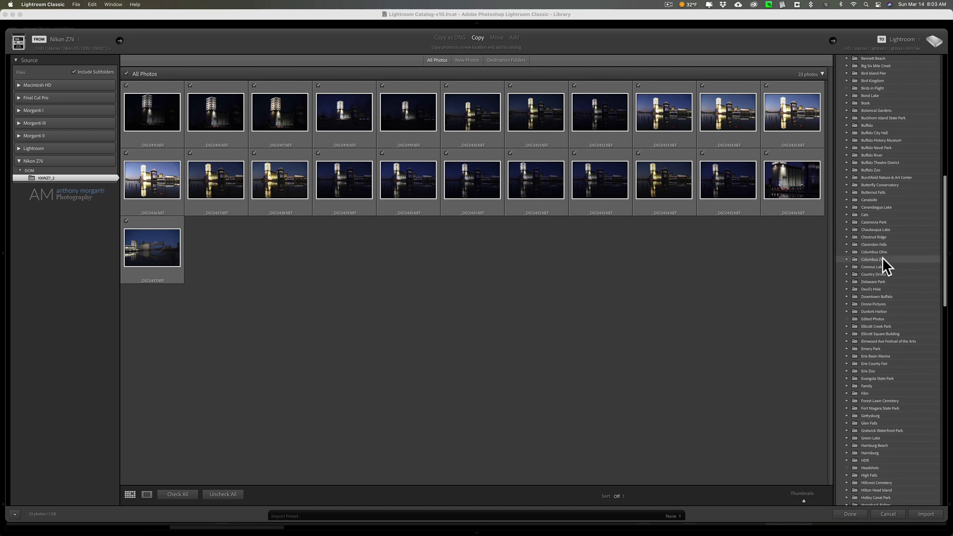
pyautogui.click(877, 154)
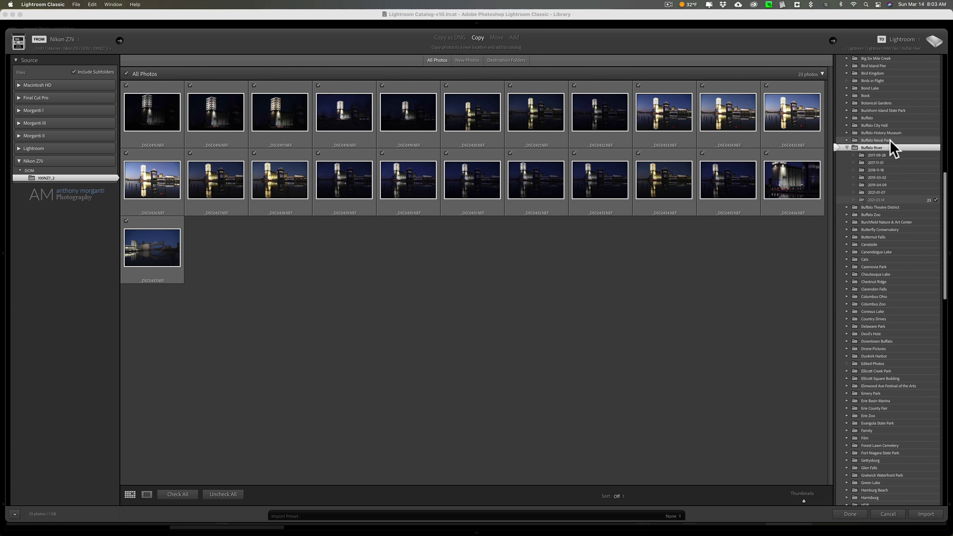
pyautogui.scroll(18, 890, 140)
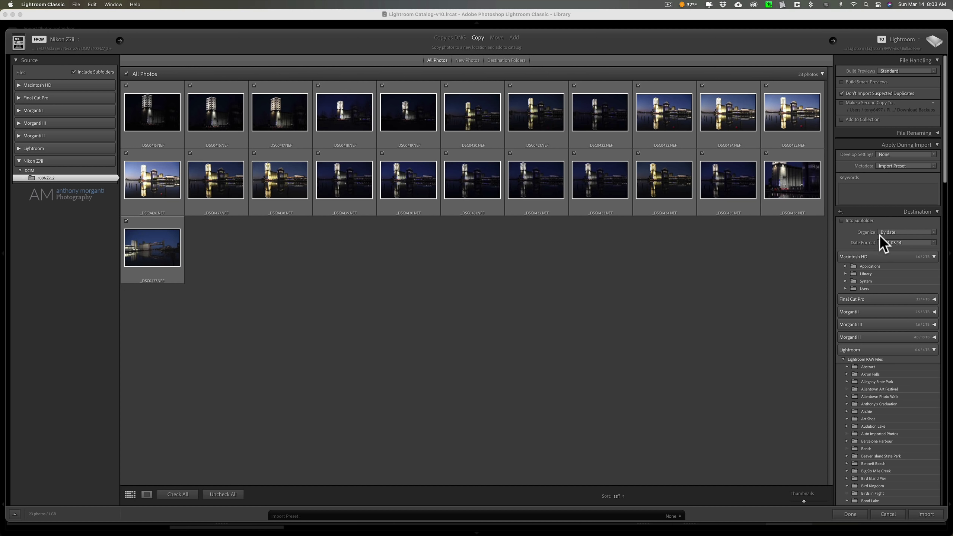
pyautogui.scroll(-5, 877, 431)
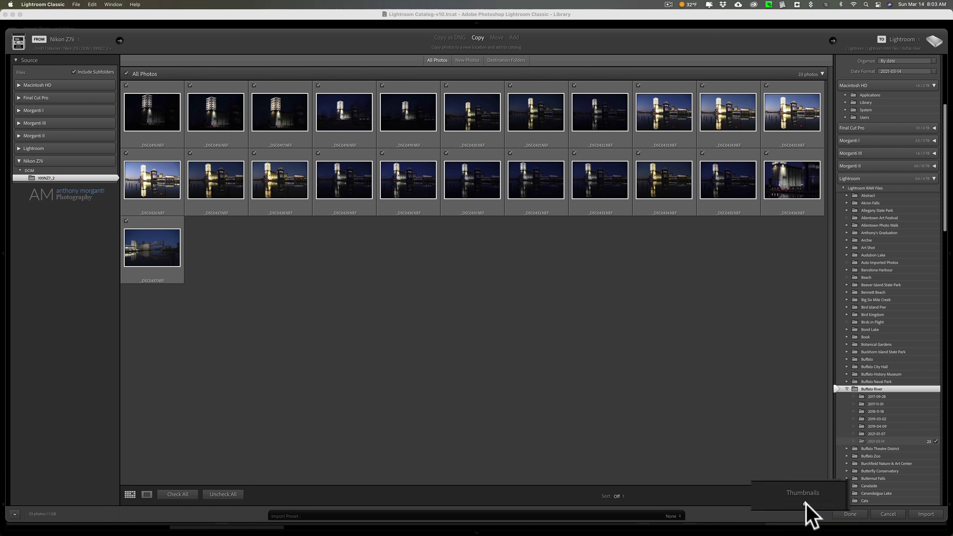
# Step: Enlarge thumbnails to nine per row, uncheck then recheck all 23 photos, and preview one in Loupe
pyautogui.moveTo(804, 502); pyautogui.dragTo(827, 510)
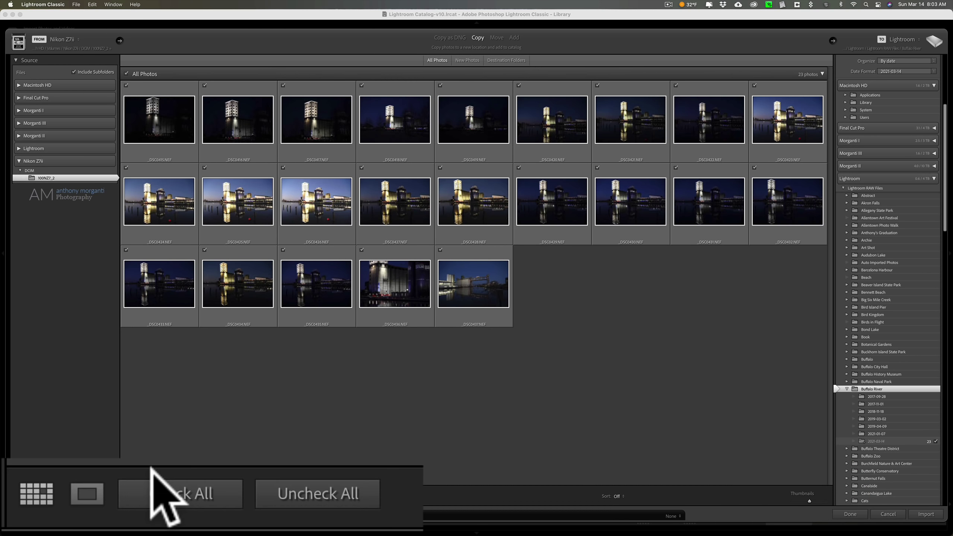
pyautogui.click(330, 488)
pyautogui.click(184, 485)
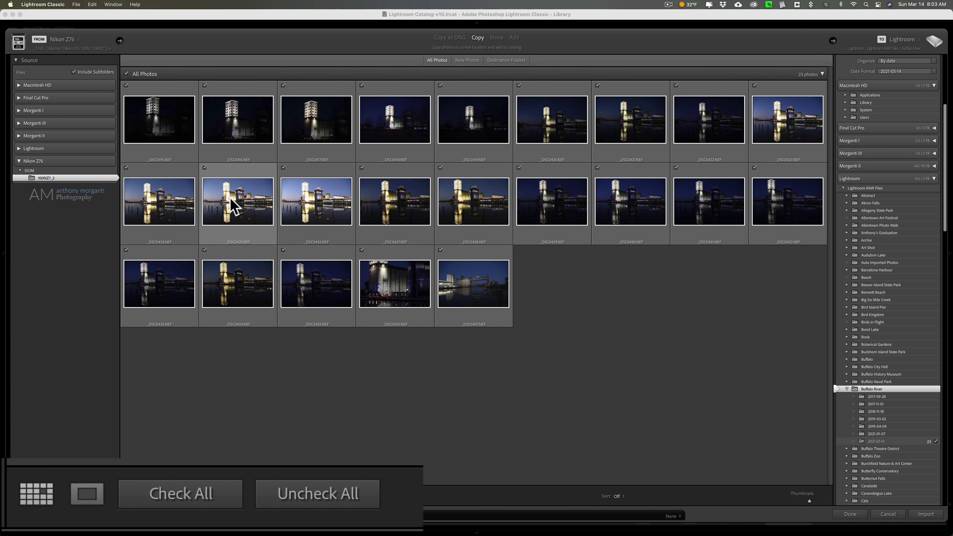
pyautogui.click(90, 492)
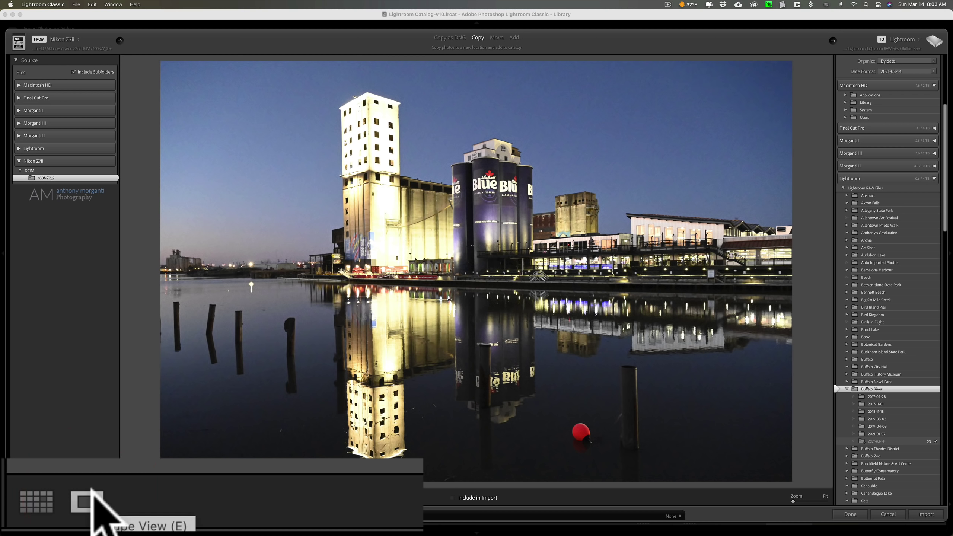
pyautogui.click(37, 497)
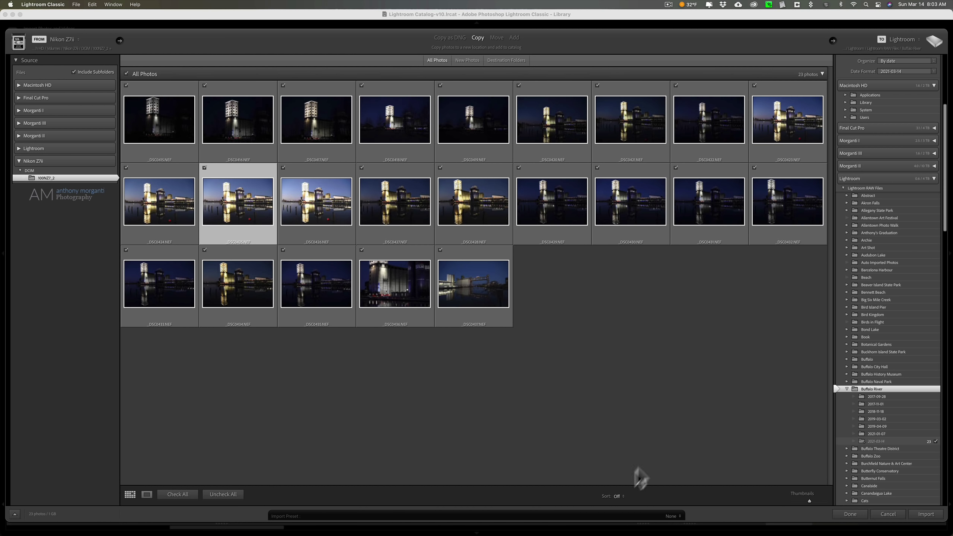
pyautogui.click(620, 496)
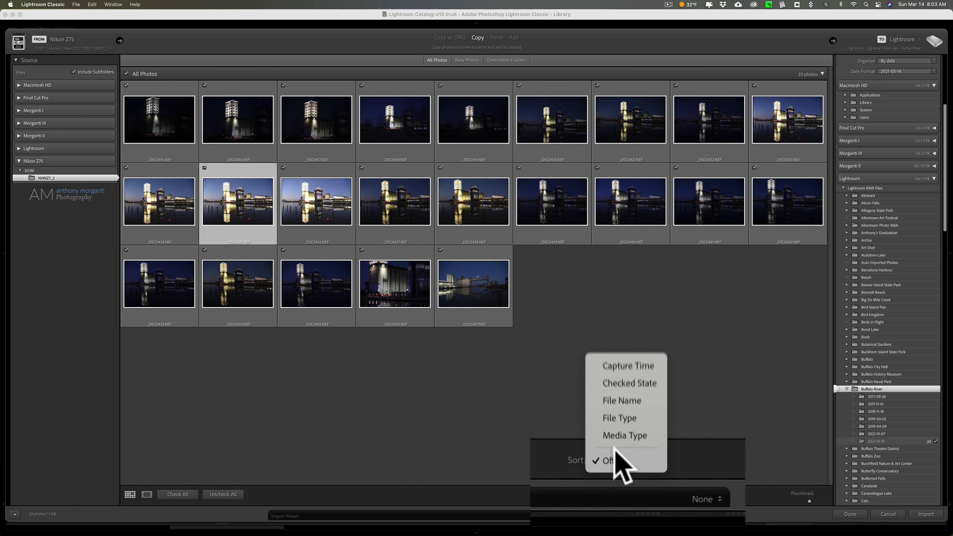
pyautogui.click(621, 363)
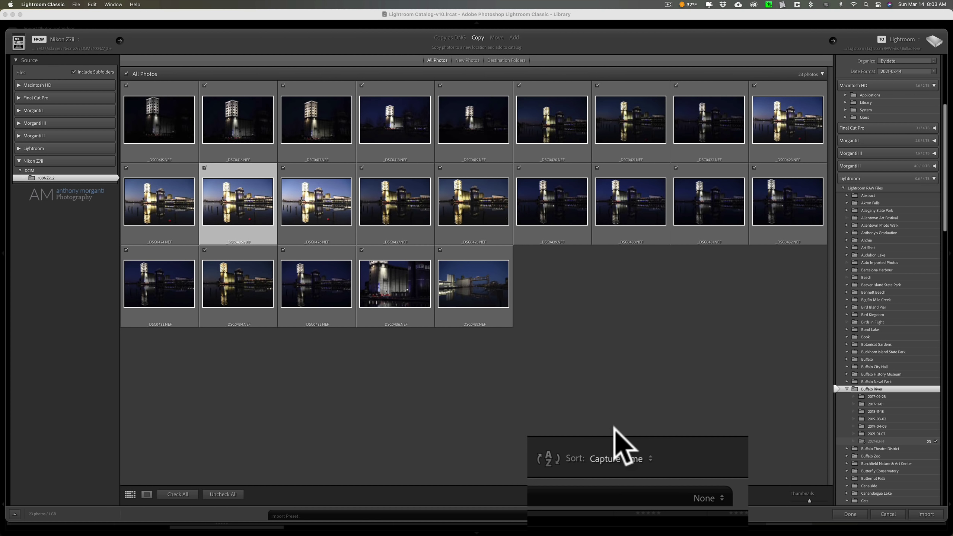
pyautogui.click(625, 459)
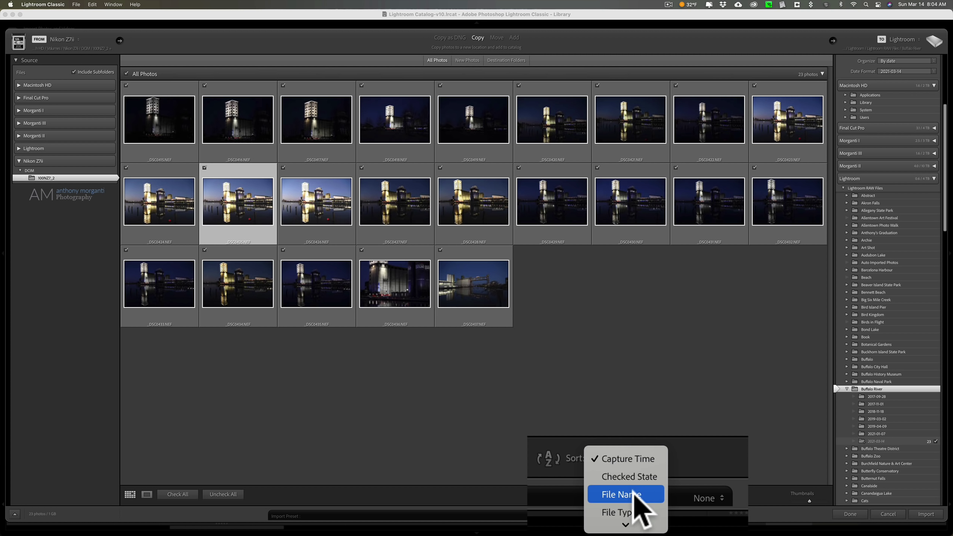
pyautogui.click(634, 497)
pyautogui.click(634, 461)
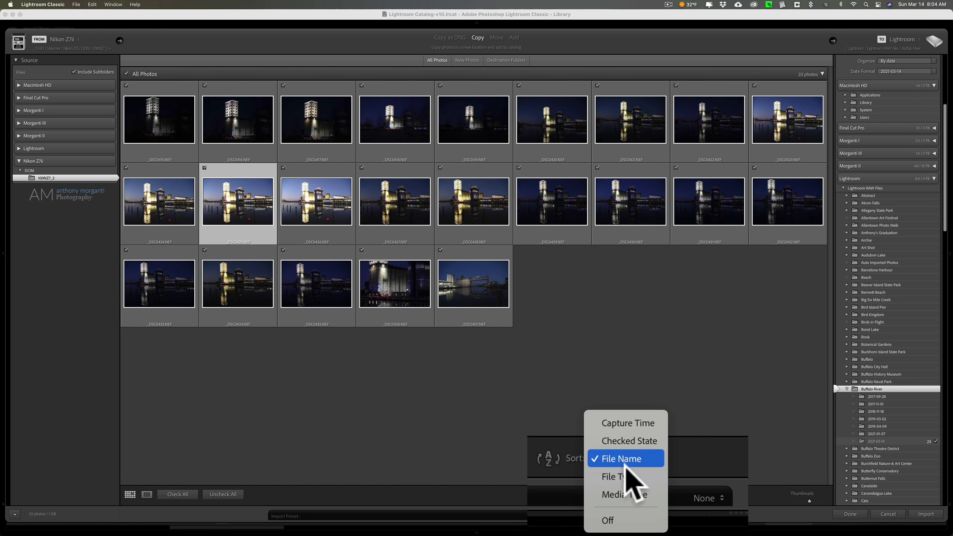
pyautogui.click(648, 424)
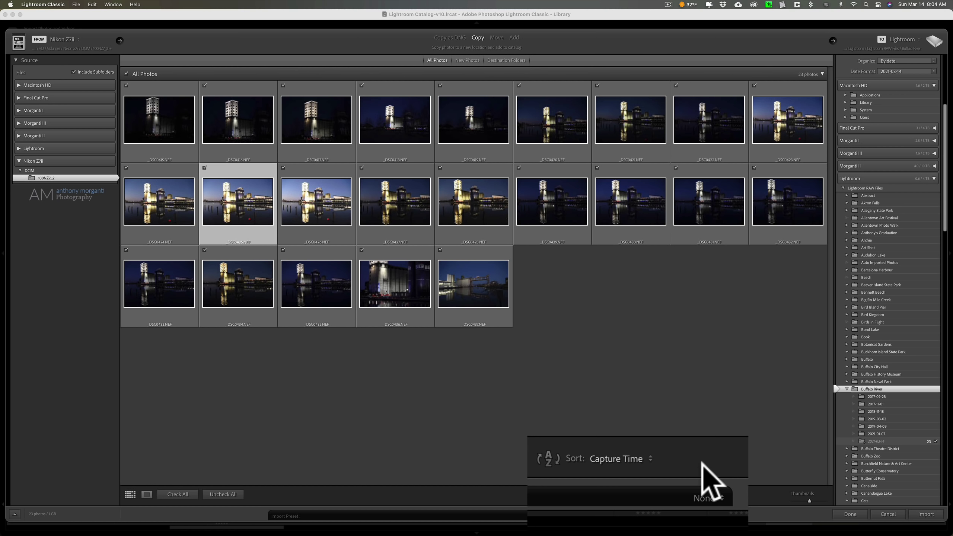
pyautogui.click(549, 459)
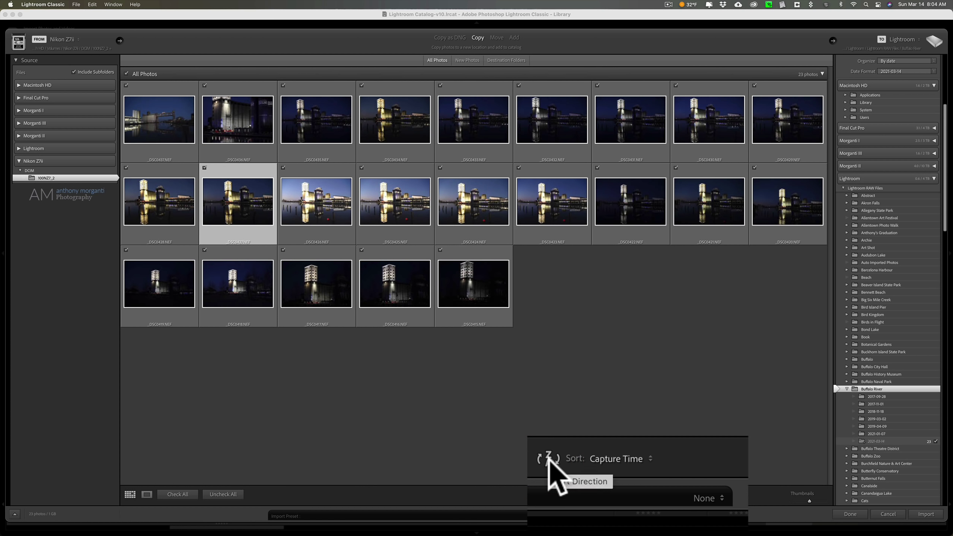
pyautogui.click(548, 459)
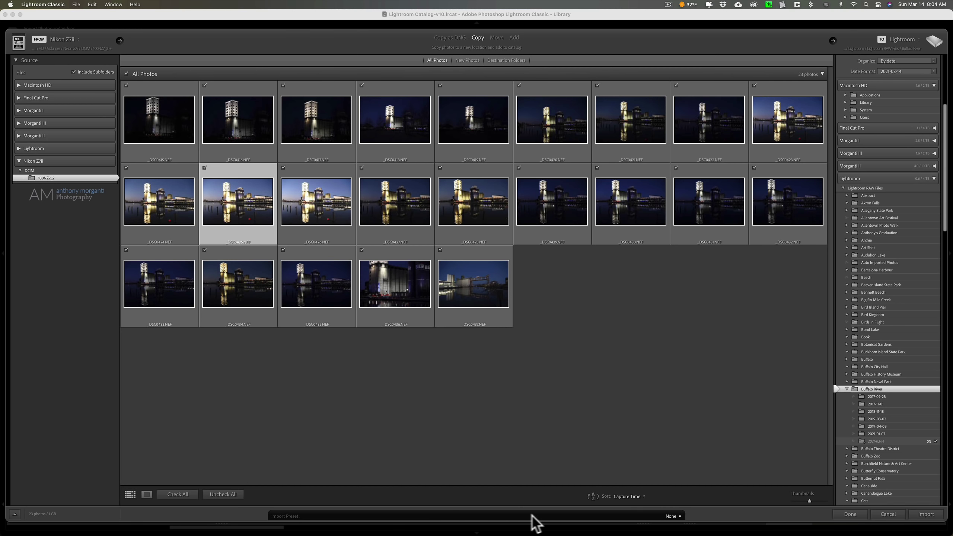
pyautogui.click(671, 517)
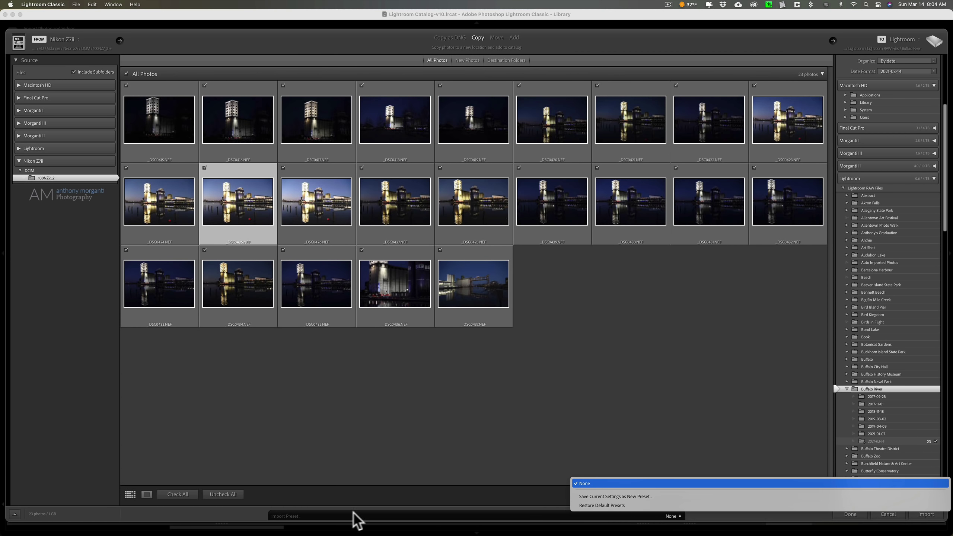
pyautogui.click(320, 515)
pyautogui.click(668, 517)
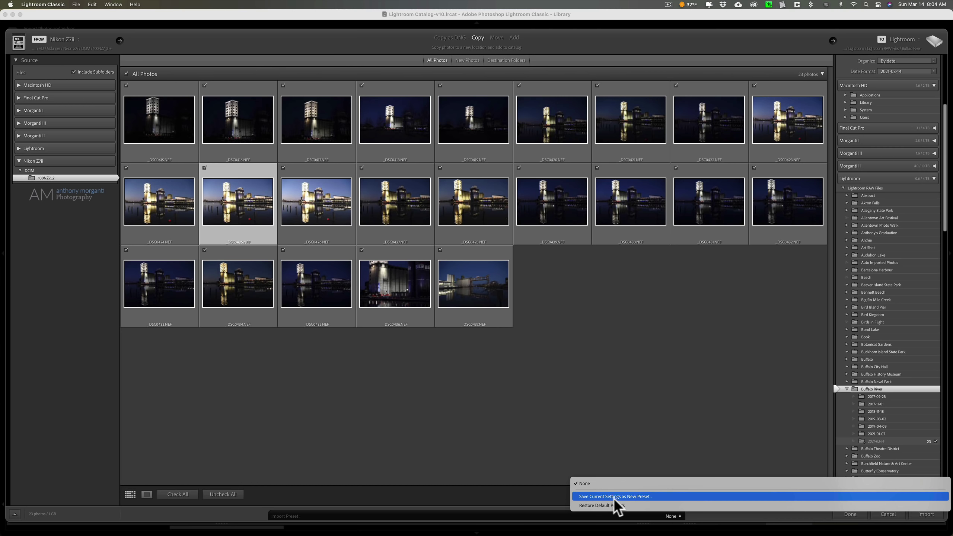
pyautogui.click(558, 510)
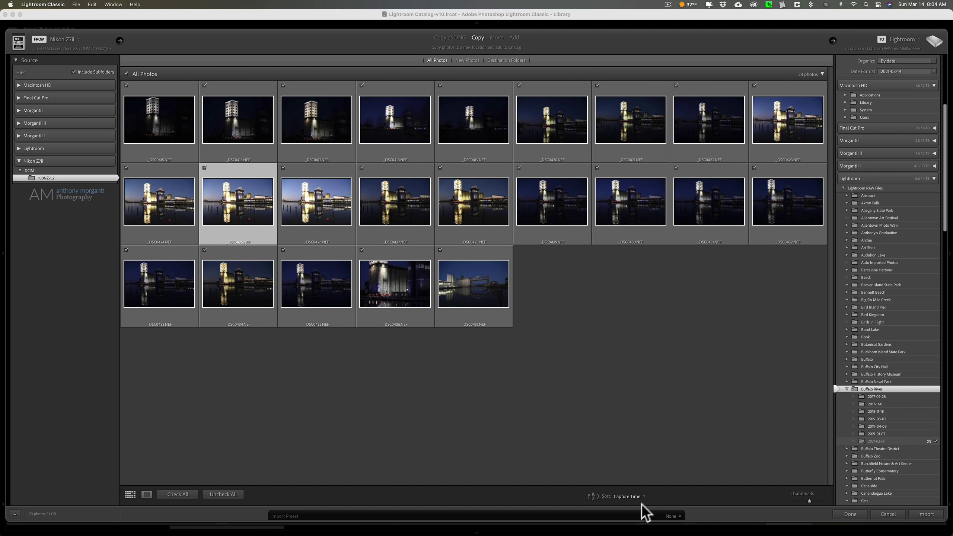
pyautogui.click(676, 516)
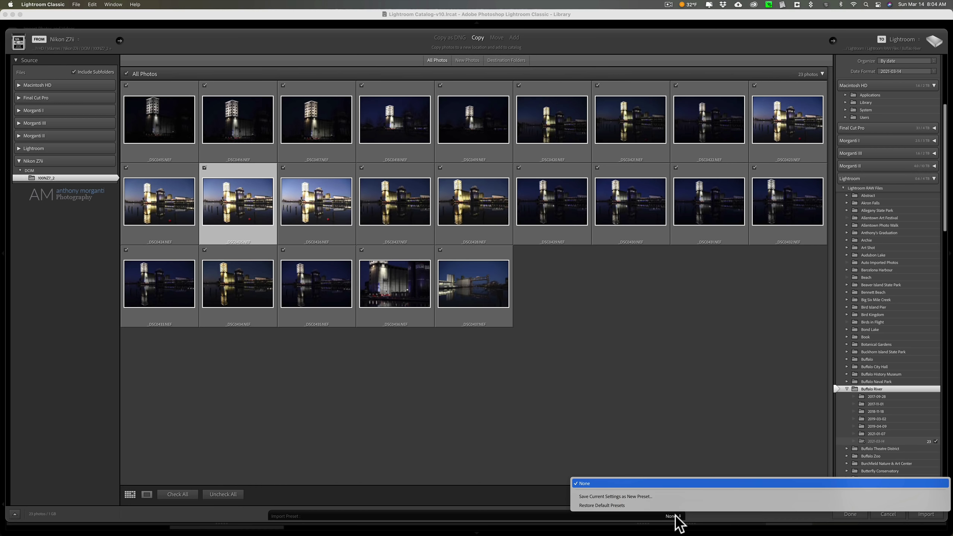
pyautogui.click(677, 522)
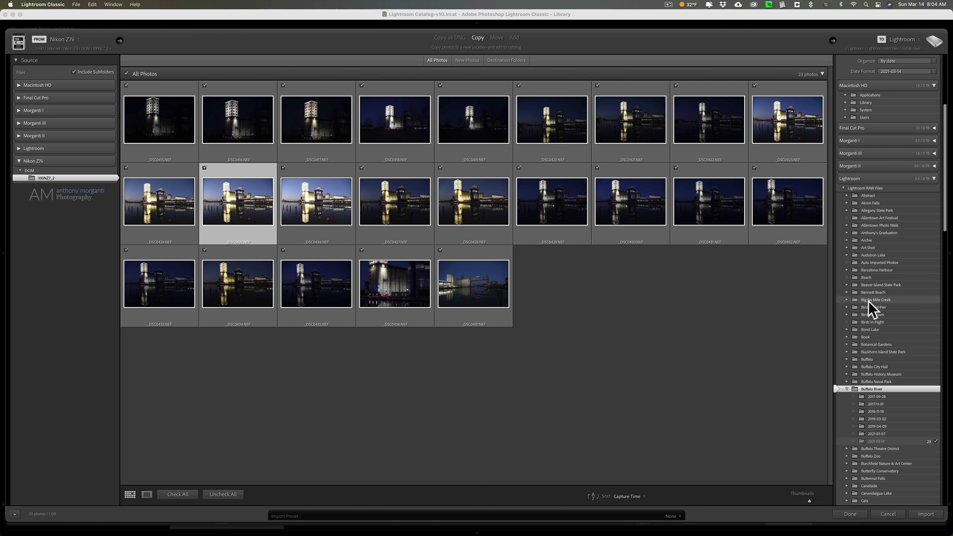
pyautogui.scroll(3, 870, 293)
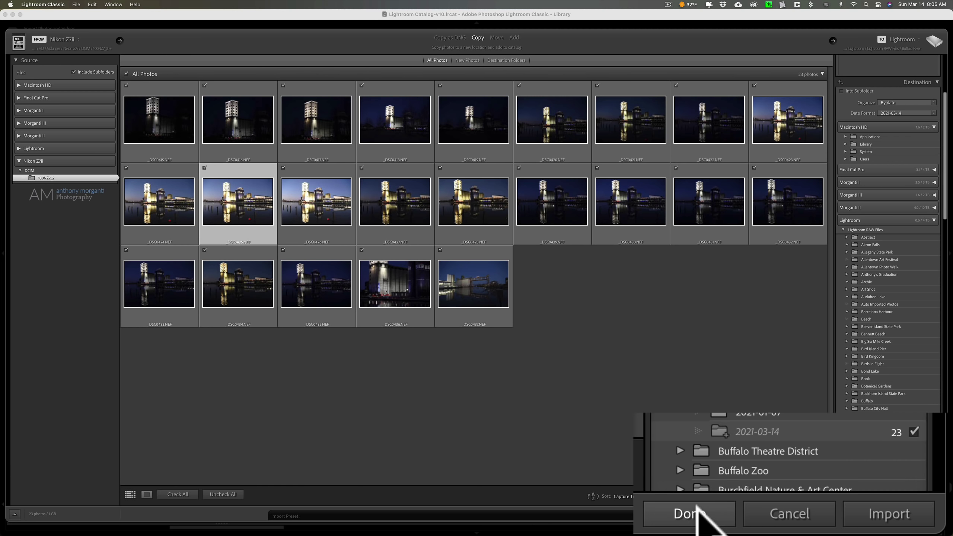
# Step: Close the import window, reopen it, and pick the card's 100NZ7_2 folder as source
pyautogui.click(689, 513)
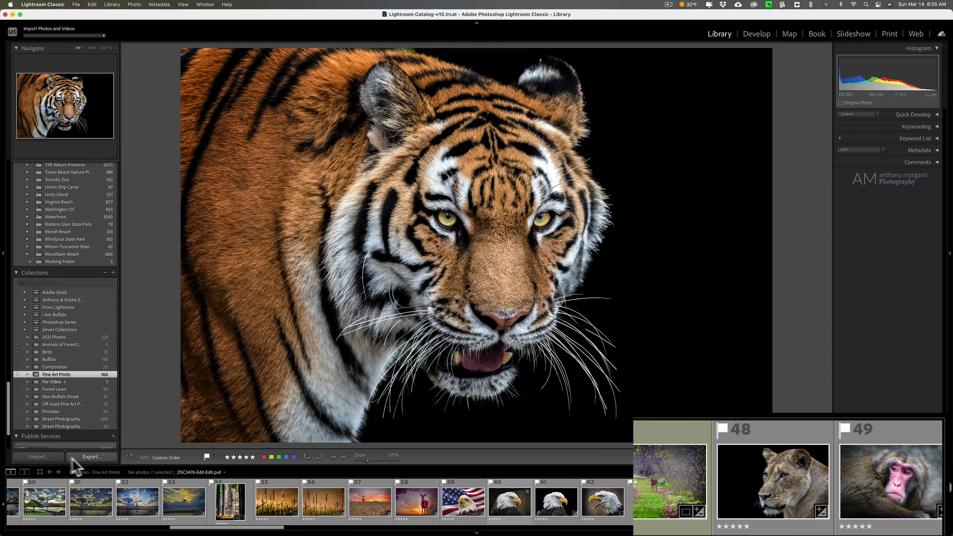
pyautogui.click(44, 457)
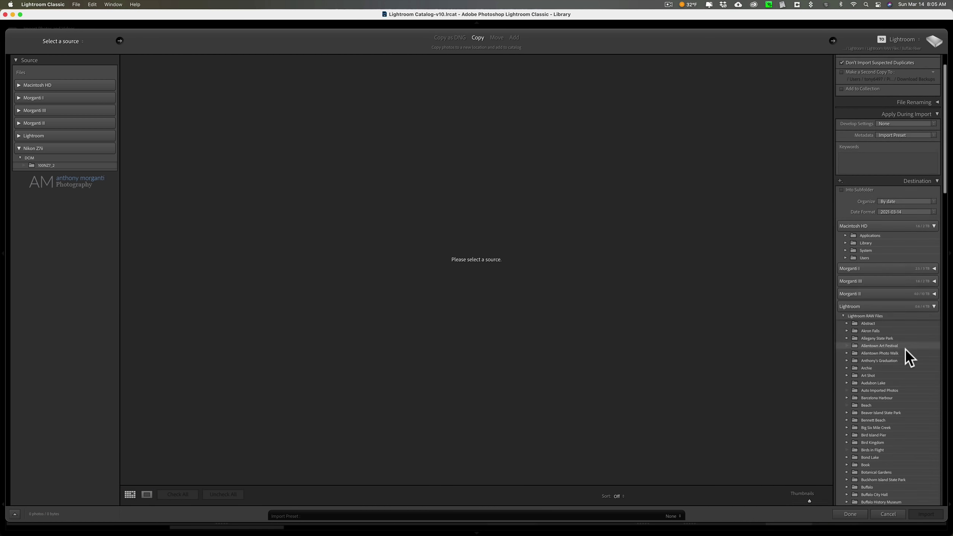
pyautogui.click(42, 166)
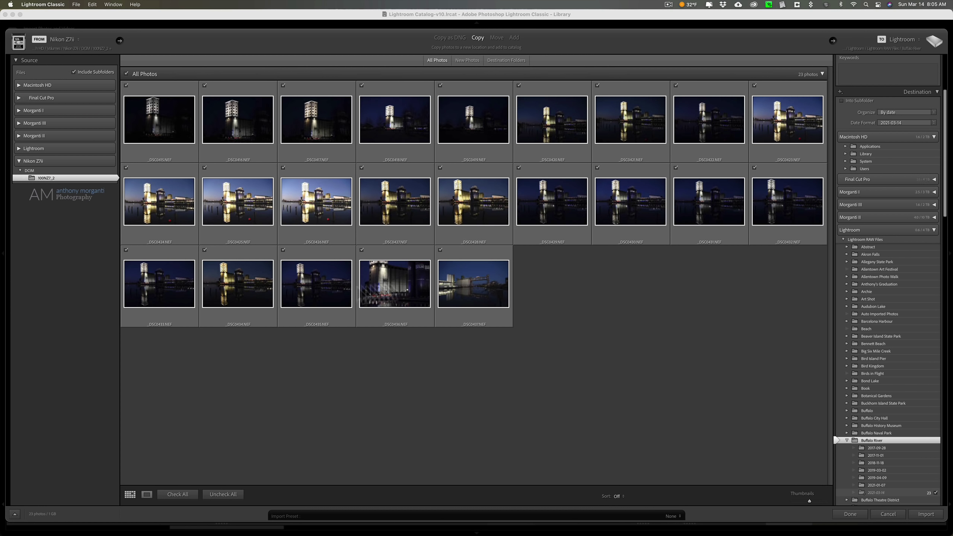
pyautogui.scroll(-5, 852, 338)
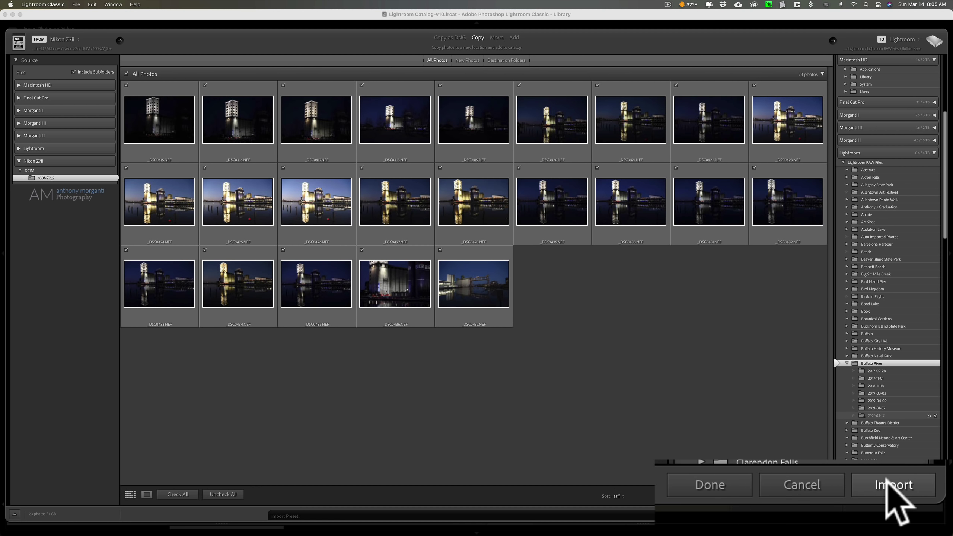
# Step: Import the 23 photos, then try reordering in Previous Import and dismiss the Cannot Reorder warning
pyautogui.click(914, 501)
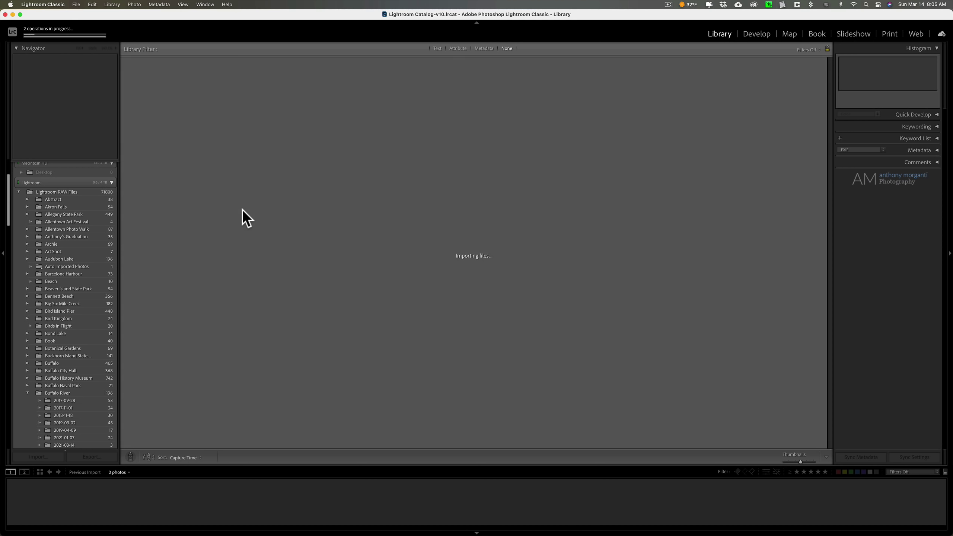
pyautogui.scroll(10, 100, 221)
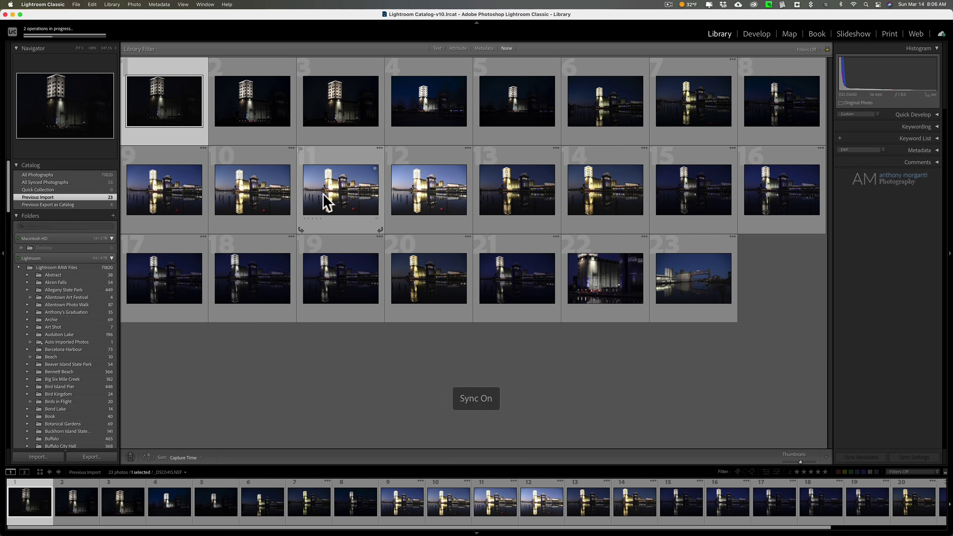
pyautogui.moveTo(335, 192); pyautogui.dragTo(209, 103)
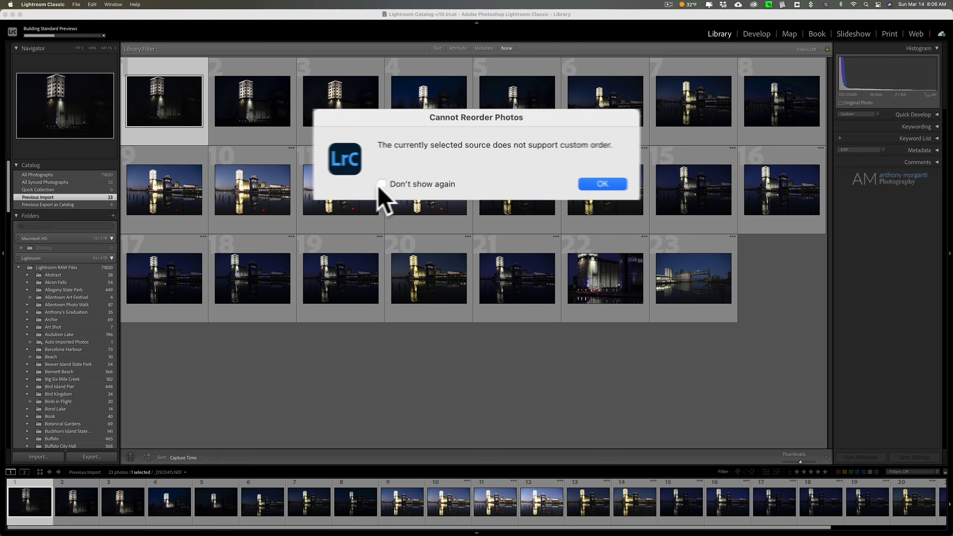
pyautogui.click(626, 189)
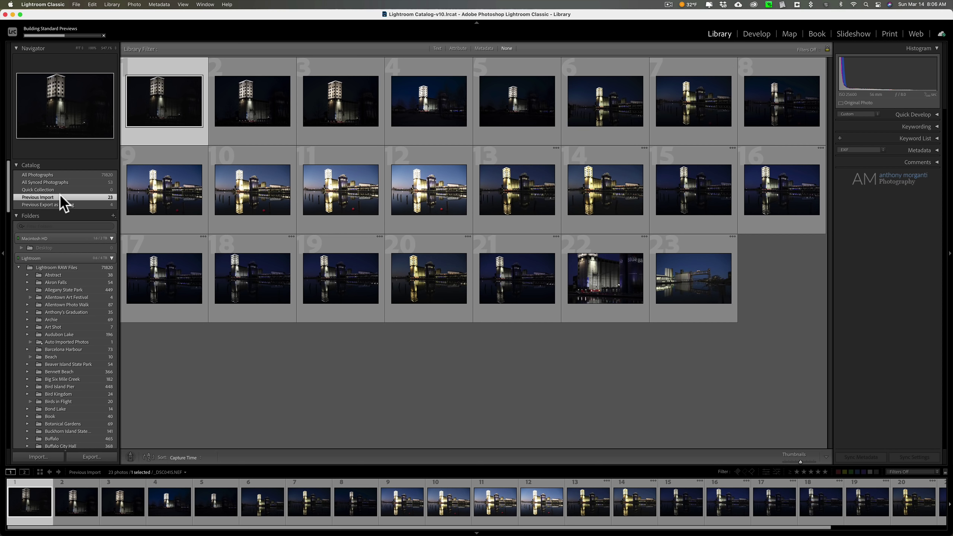
pyautogui.scroll(-10, 59, 193)
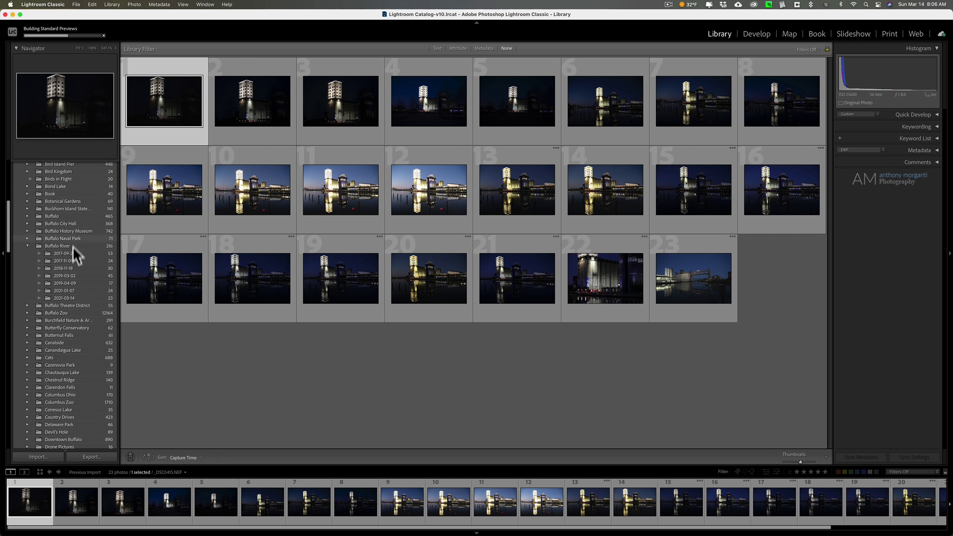
# Step: Open Buffalo River's 2021-03-14 folder and drag the blue-sky harbour photo to the end
pyautogui.click(71, 297)
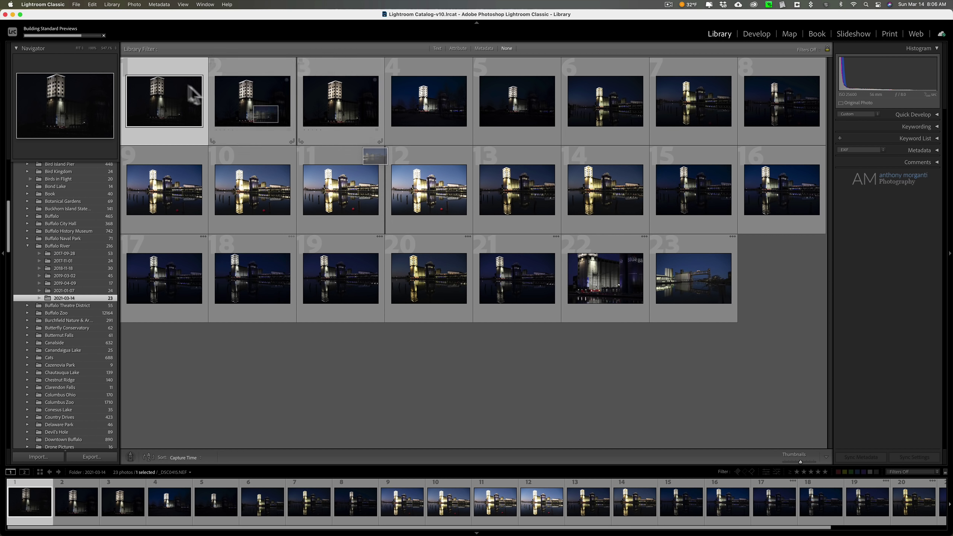
pyautogui.moveTo(178, 81); pyautogui.dragTo(205, 95)
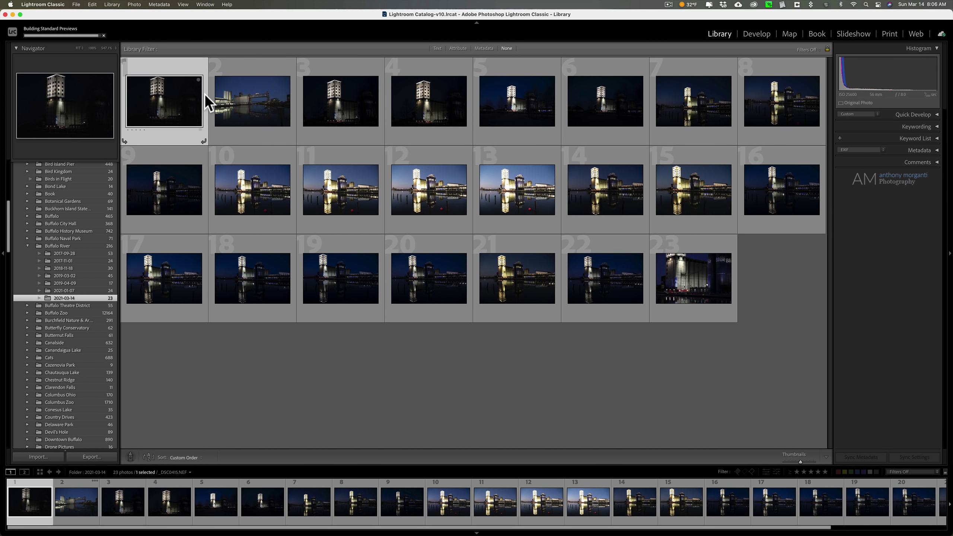
pyautogui.moveTo(240, 93); pyautogui.dragTo(753, 273)
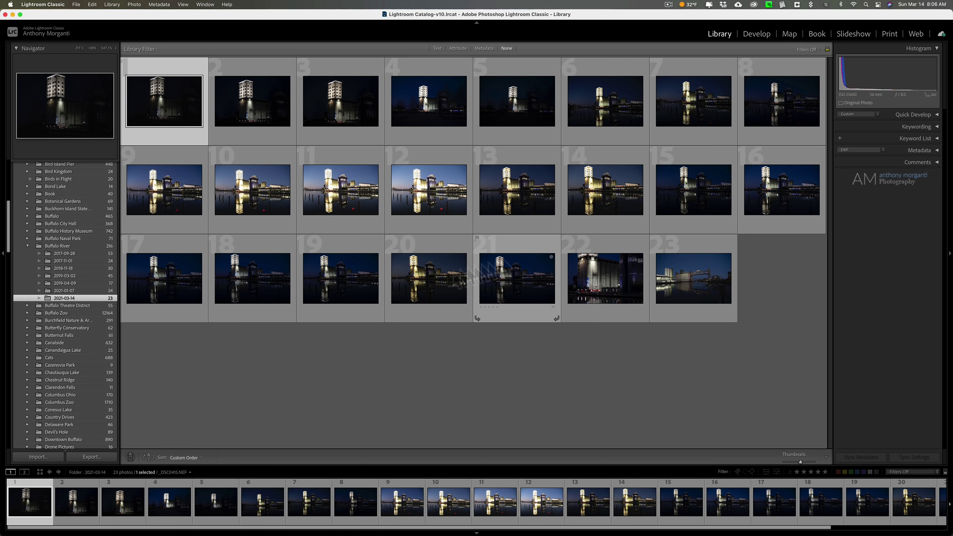
pyautogui.scroll(10, 91, 270)
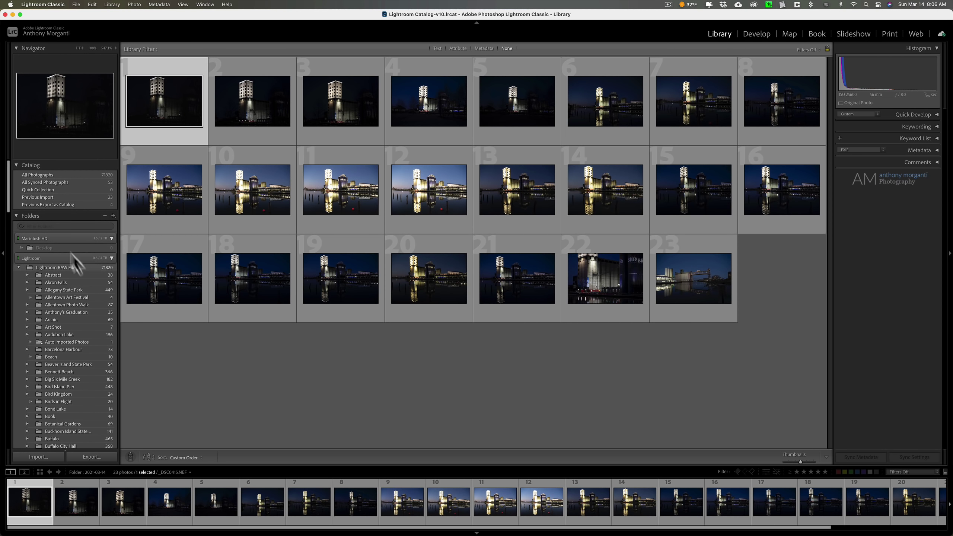